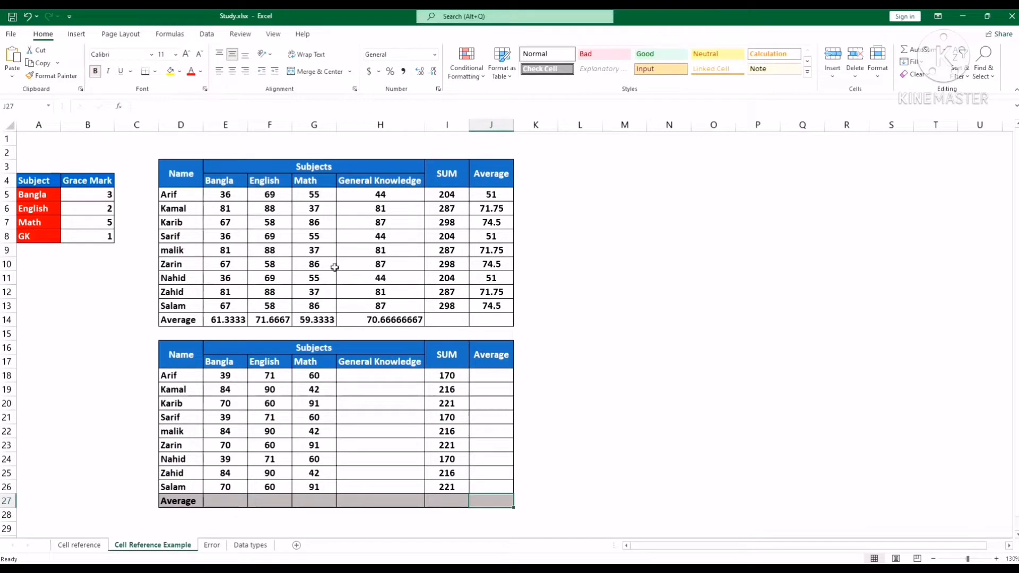
- On the Data types sheet, enter the example integer 100 in cell D13 below the table
{"action": "left_click", "coordinate": [253, 548]}
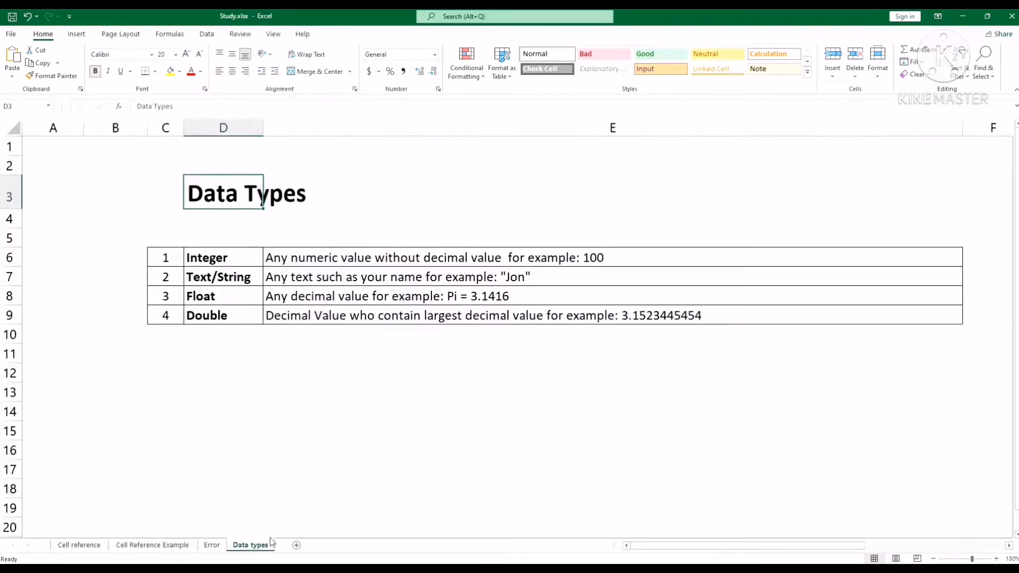
{"action": "left_click", "coordinate": [255, 371]}
{"action": "left_click", "coordinate": [245, 263]}
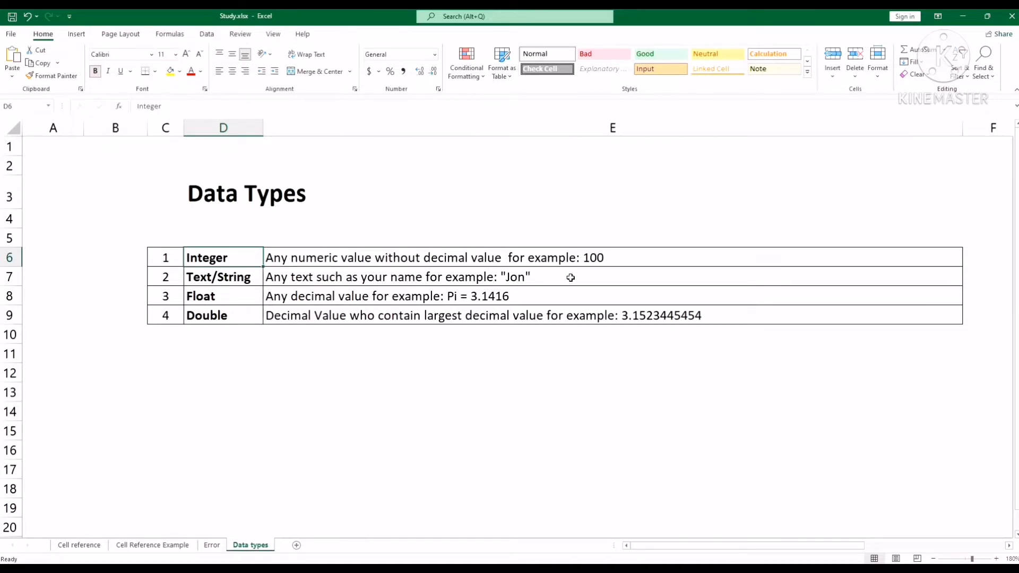
{"action": "left_click", "coordinate": [512, 374]}
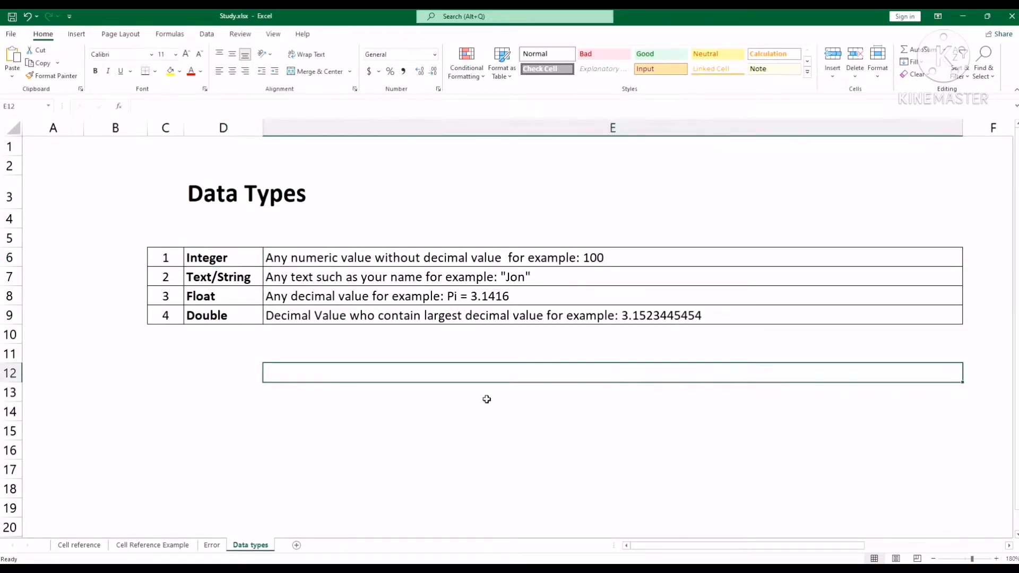
{"action": "left_click", "coordinate": [198, 392]}
{"action": "type", "text": "100"}
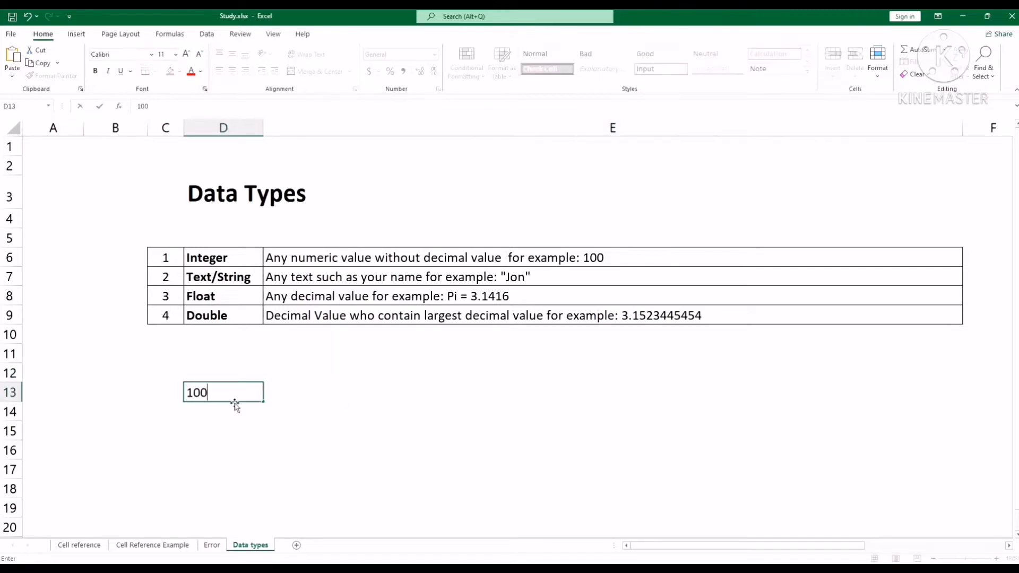
{"action": "key", "text": "Return"}
- Enter the decimal 100.2 in cell D14 beneath the integer example, and clear that cell again
{"action": "type", "text": "1"}
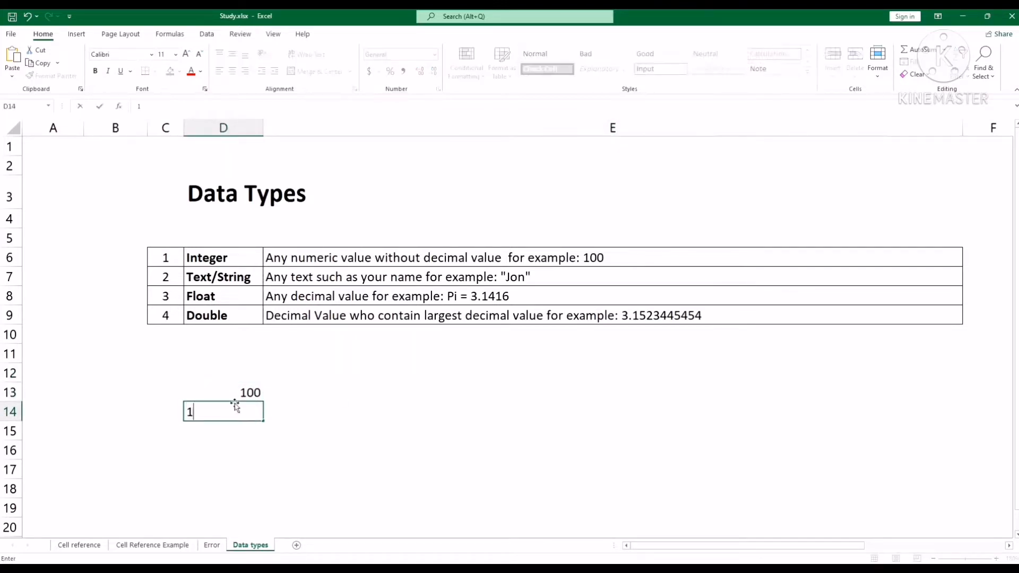
{"action": "type", "text": "00.2"}
{"action": "key", "text": "Return"}
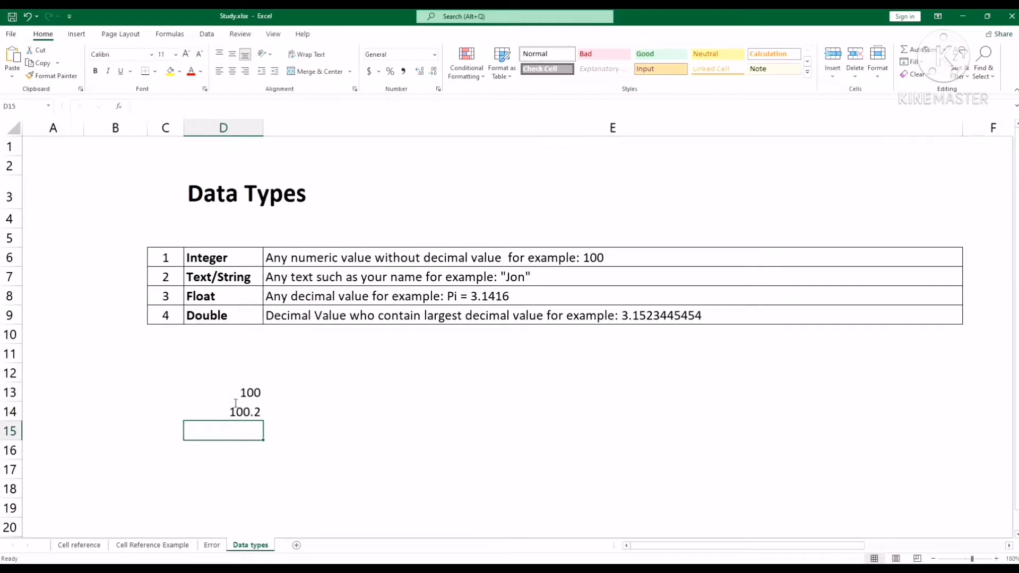
{"action": "left_click", "coordinate": [245, 412]}
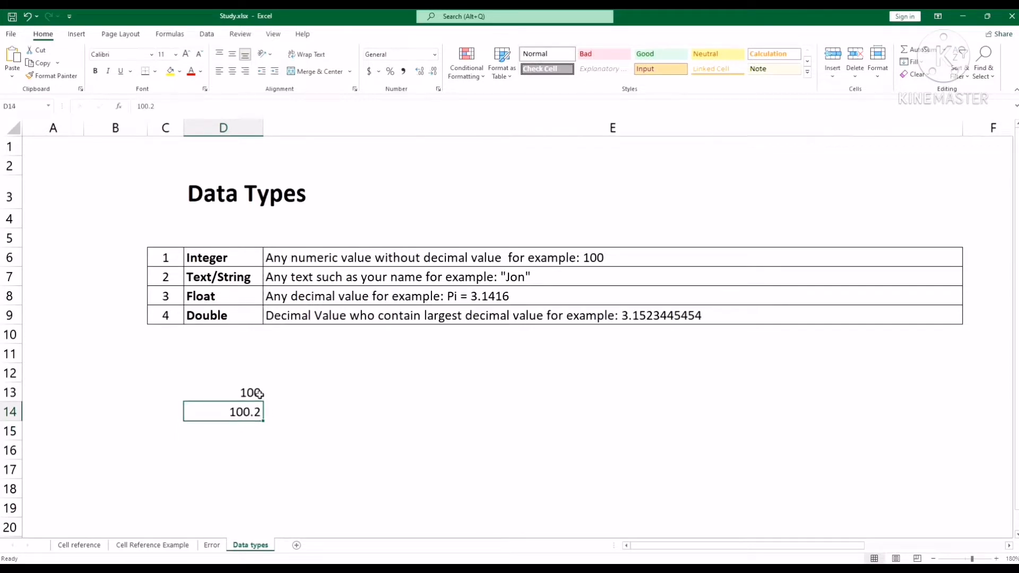
{"action": "left_click", "coordinate": [253, 392]}
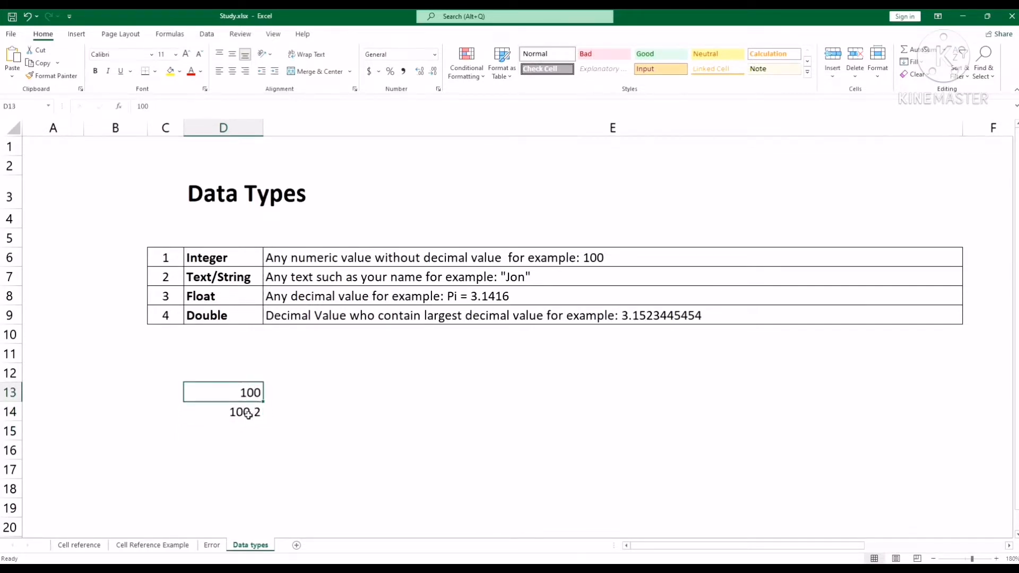
{"action": "left_click", "coordinate": [248, 413]}
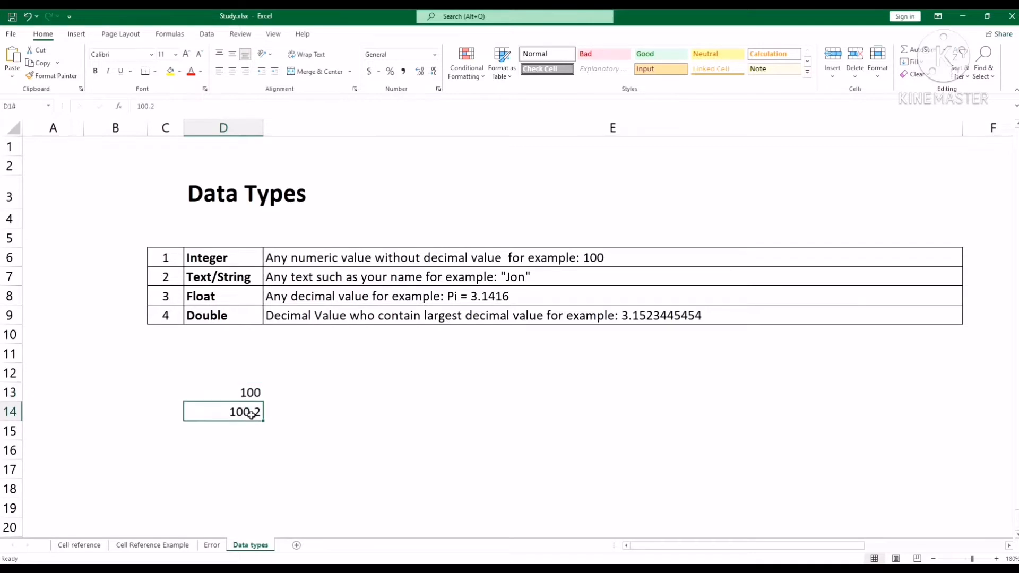
{"action": "key", "text": "Delete"}
- Examine the Integer, Text/String, Float and Double rows of the data types table alongside the example in D13
{"action": "left_click", "coordinate": [253, 390]}
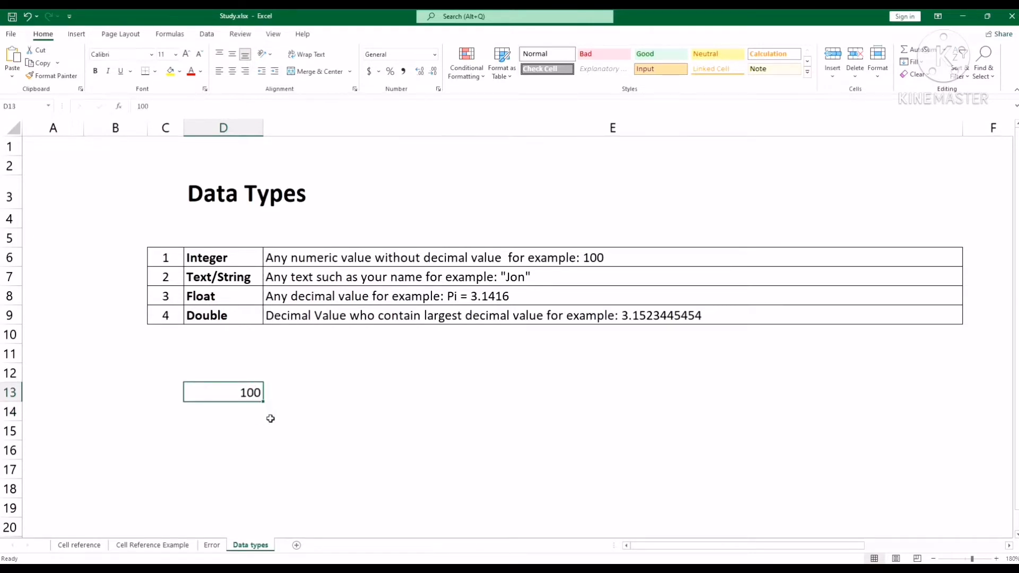
{"action": "left_click", "coordinate": [232, 281]}
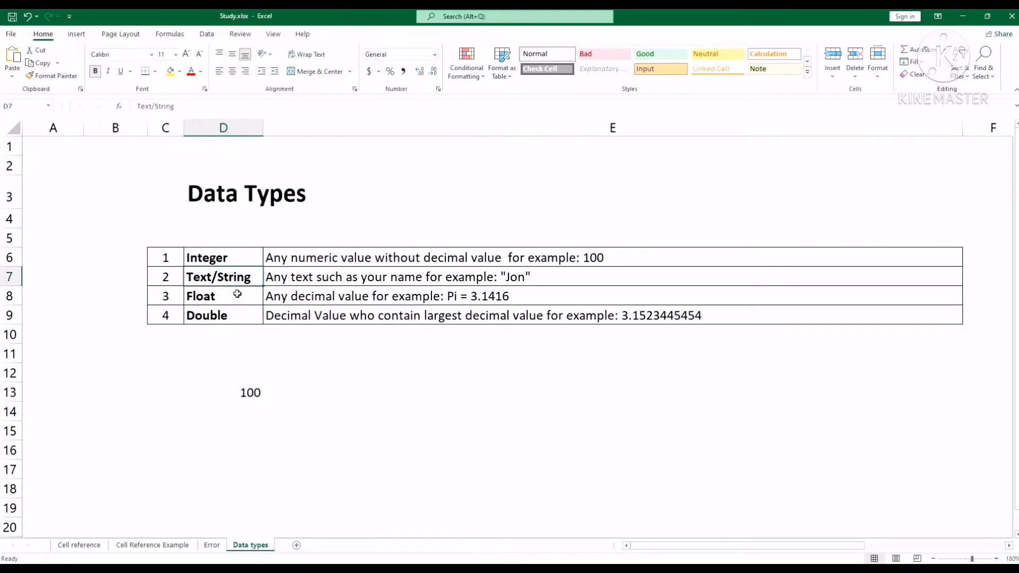
{"action": "left_click", "coordinate": [215, 424]}
{"action": "left_click", "coordinate": [333, 294]}
{"action": "left_click", "coordinate": [345, 314]}
{"action": "left_click", "coordinate": [352, 277]}
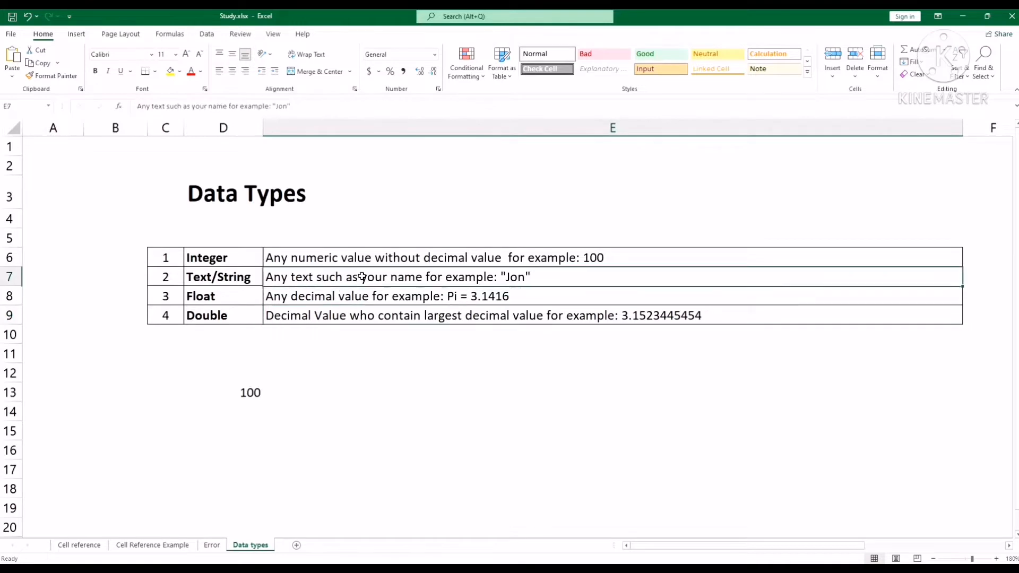
{"action": "left_click", "coordinate": [267, 259]}
{"action": "left_click", "coordinate": [234, 263]}
{"action": "left_click", "coordinate": [233, 278]}
{"action": "left_click", "coordinate": [228, 297]}
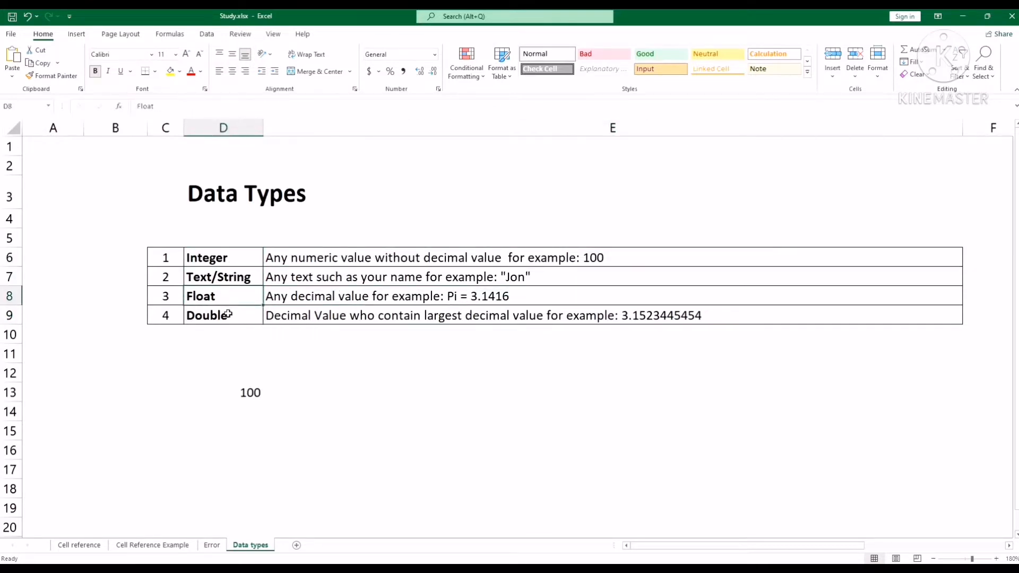
{"action": "left_click", "coordinate": [228, 314]}
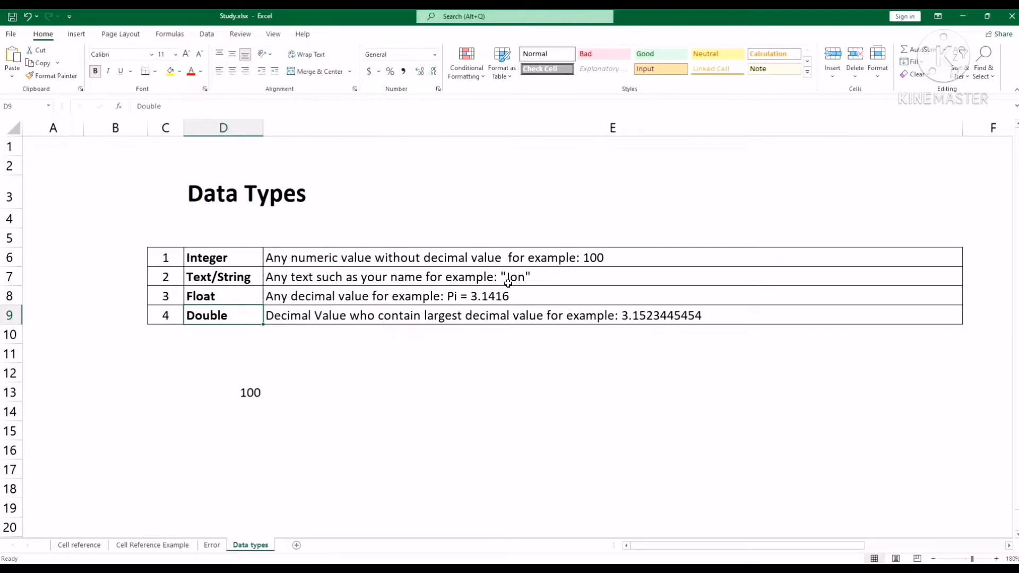
{"action": "left_click", "coordinate": [233, 299]}
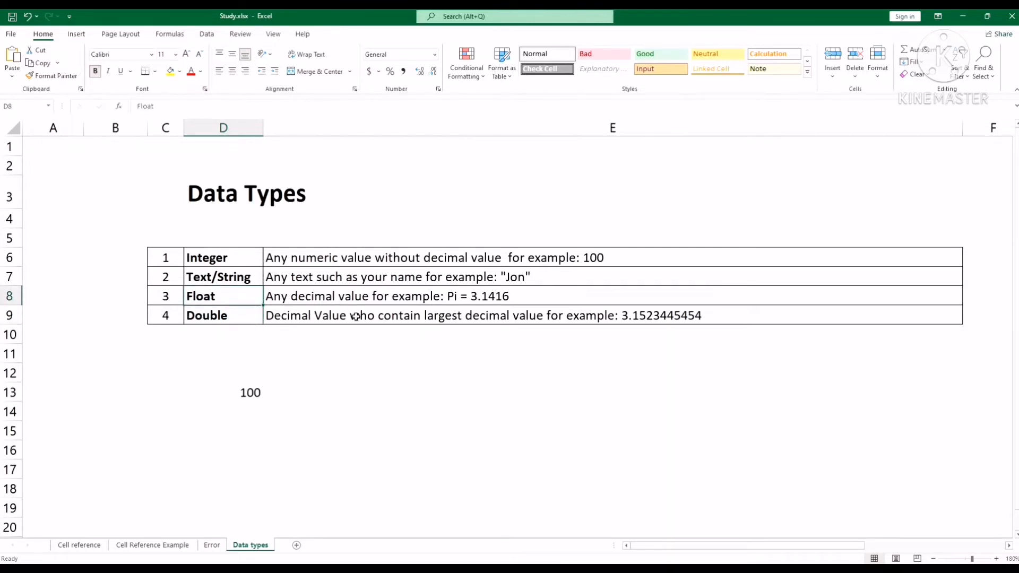
{"action": "left_click", "coordinate": [258, 391]}
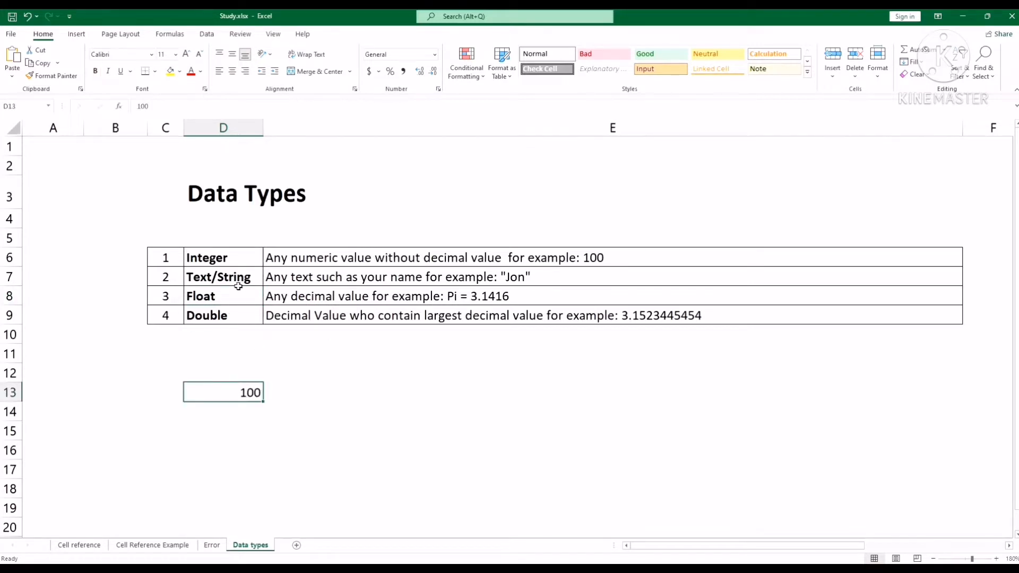
{"action": "left_click", "coordinate": [249, 264]}
{"action": "left_click", "coordinate": [253, 391]}
{"action": "left_click", "coordinate": [243, 303]}
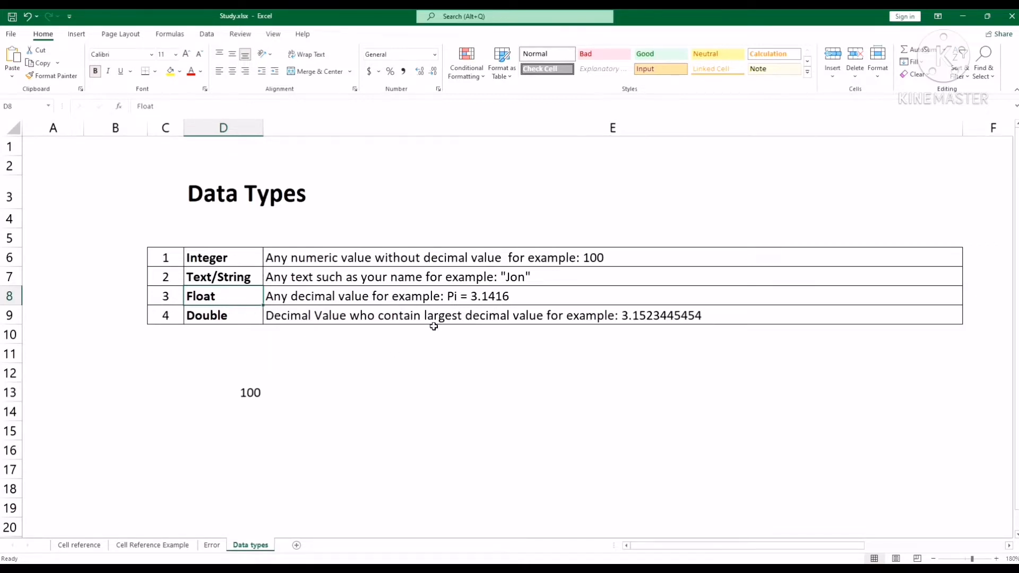
{"action": "left_click", "coordinate": [290, 374]}
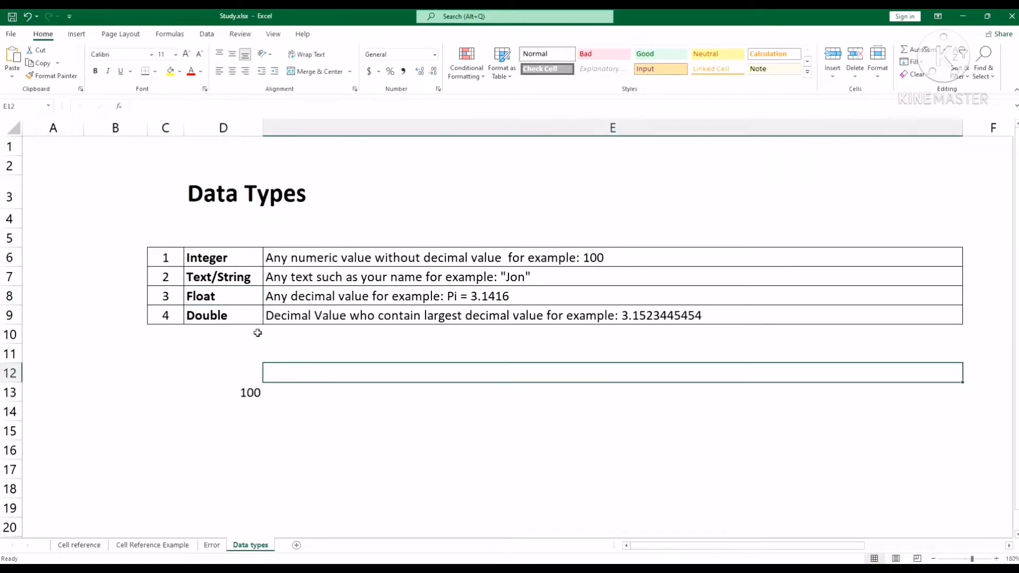
{"action": "left_click", "coordinate": [243, 314]}
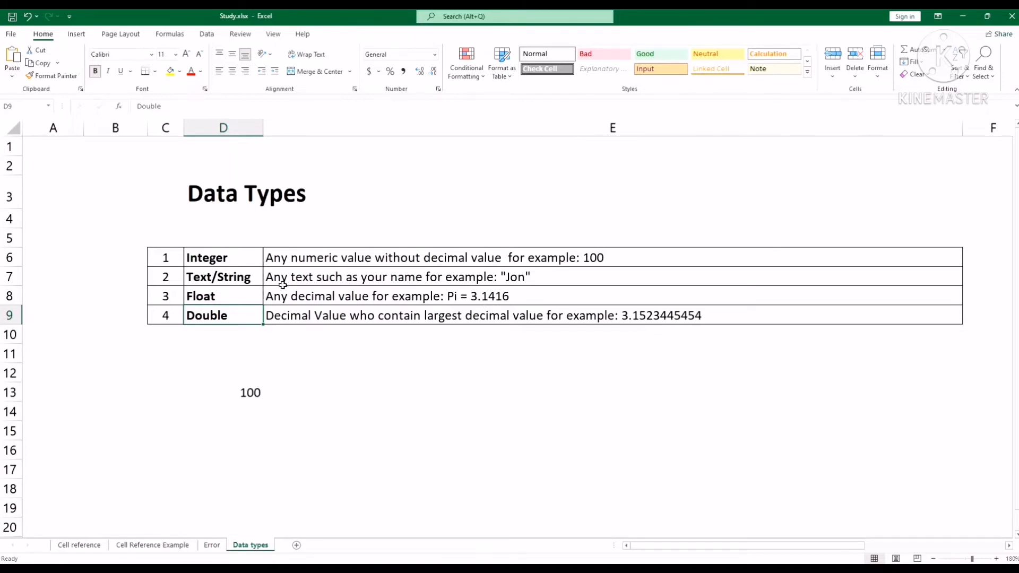
- On the Cell Reference Example sheet, enter the formula =T(H5) in cell L5 to test the first General Knowledge mark
{"action": "left_click", "coordinate": [166, 546]}
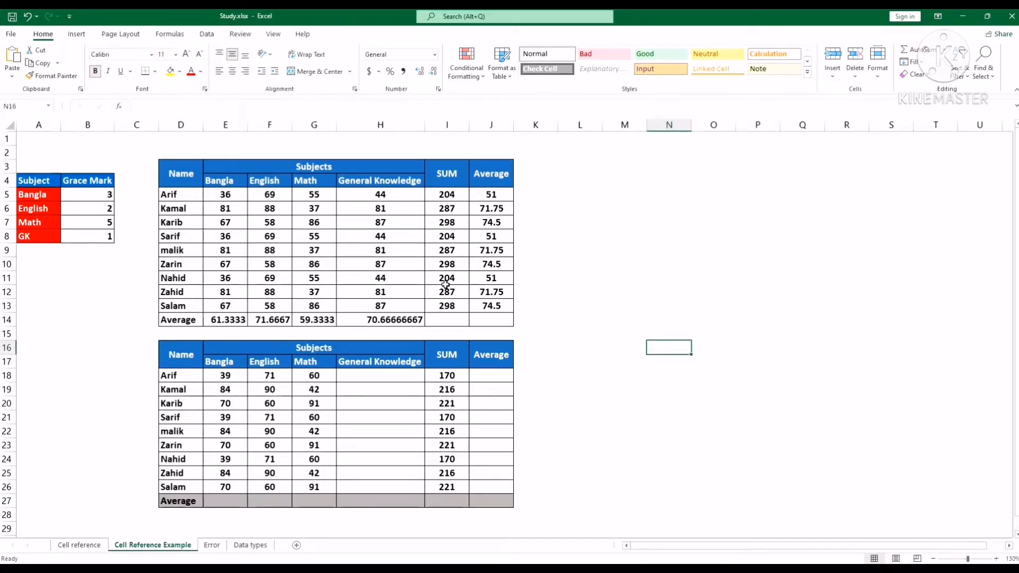
{"action": "left_click", "coordinate": [399, 194]}
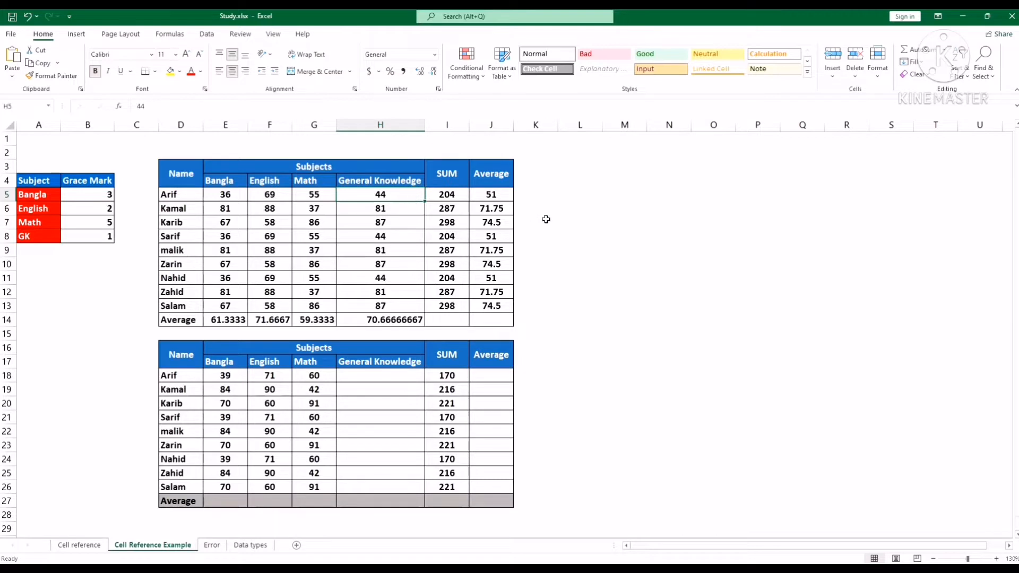
{"action": "left_click", "coordinate": [589, 195]}
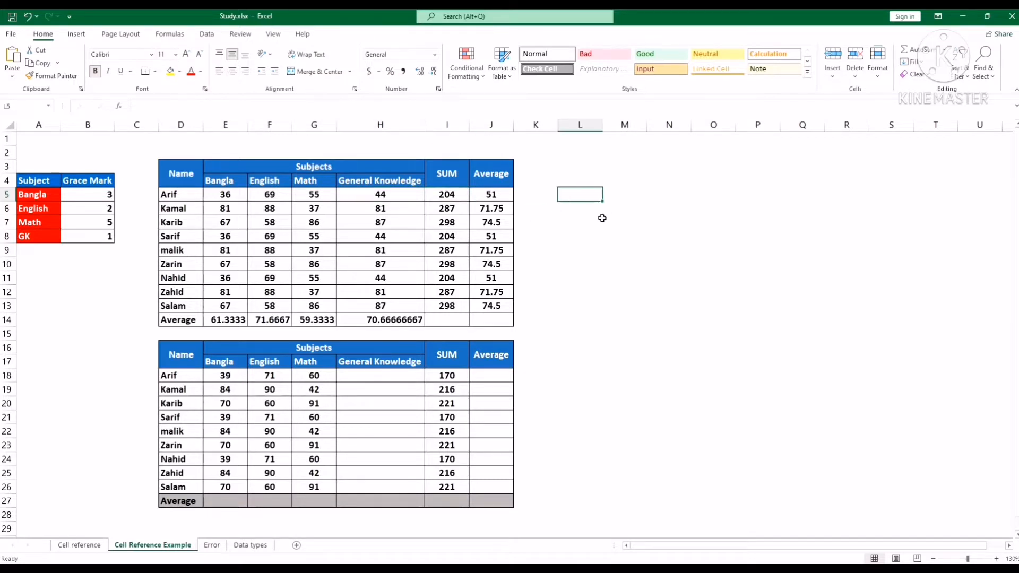
{"action": "type", "text": "T"}
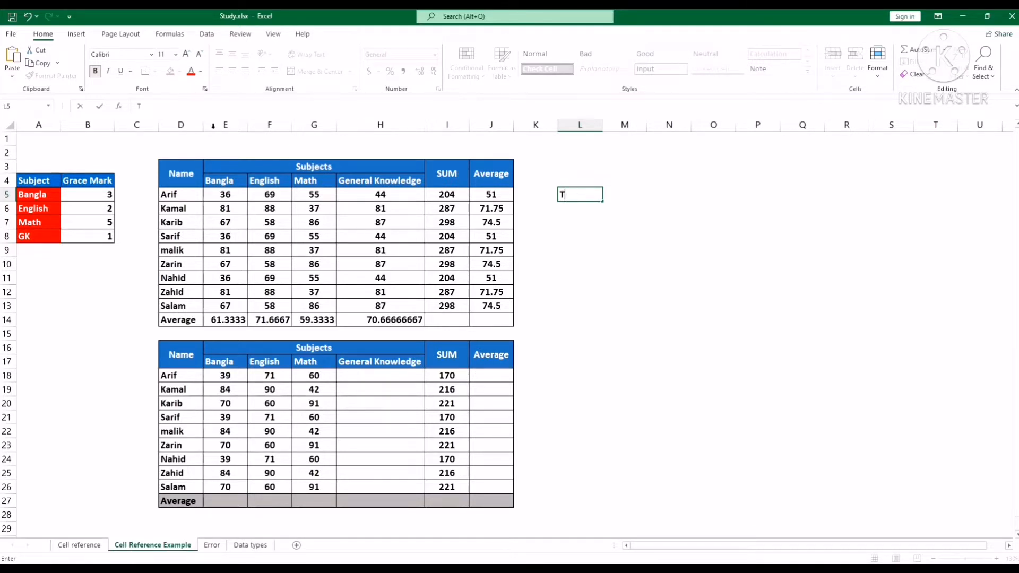
{"action": "left_click", "coordinate": [147, 108]}
{"action": "type", "text": "=T"}
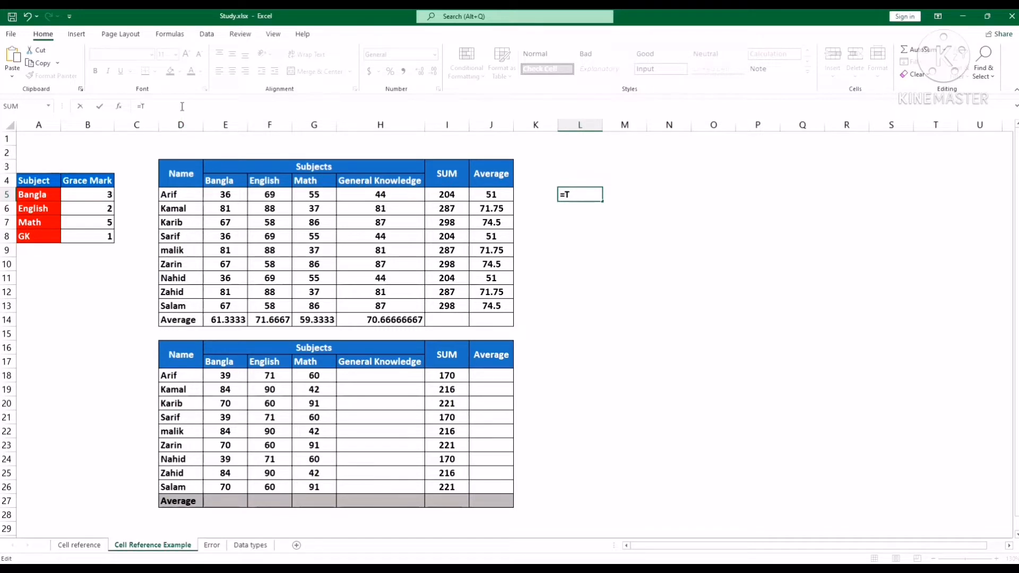
{"action": "type", "text": "("}
{"action": "left_click", "coordinate": [374, 194]}
{"action": "type", "text": ")"}
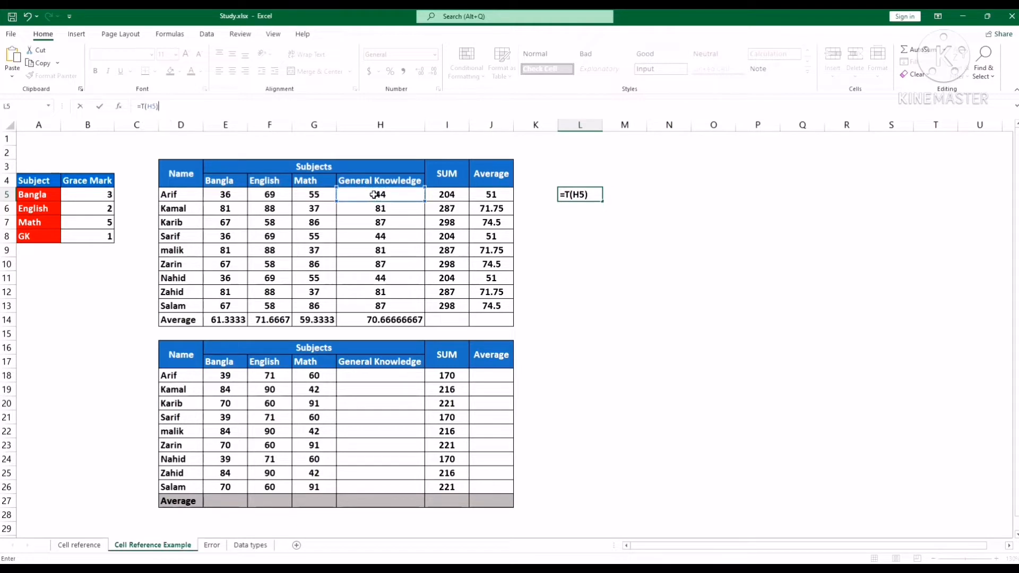
{"action": "key", "text": "Return"}
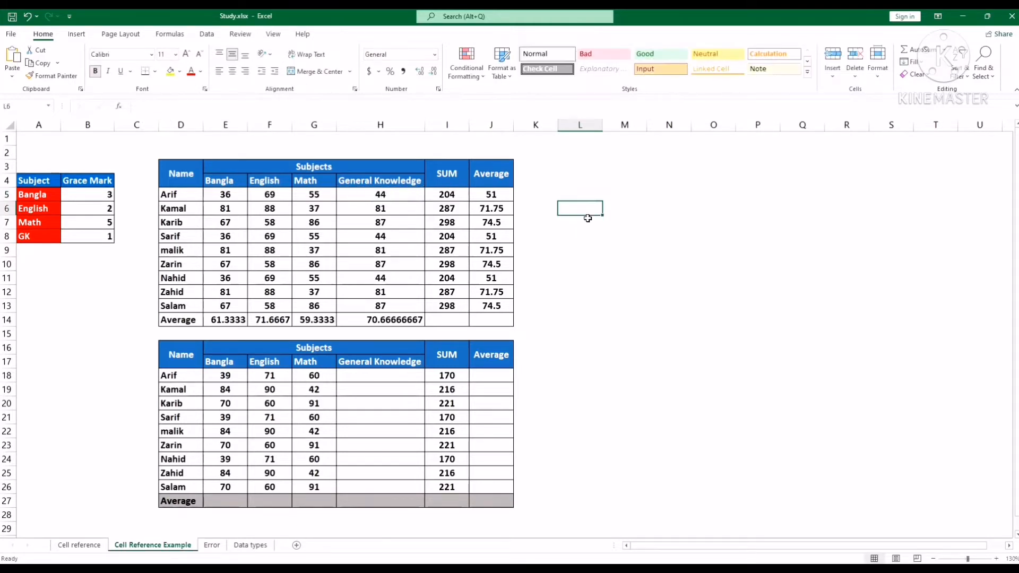
{"action": "left_click", "coordinate": [594, 200]}
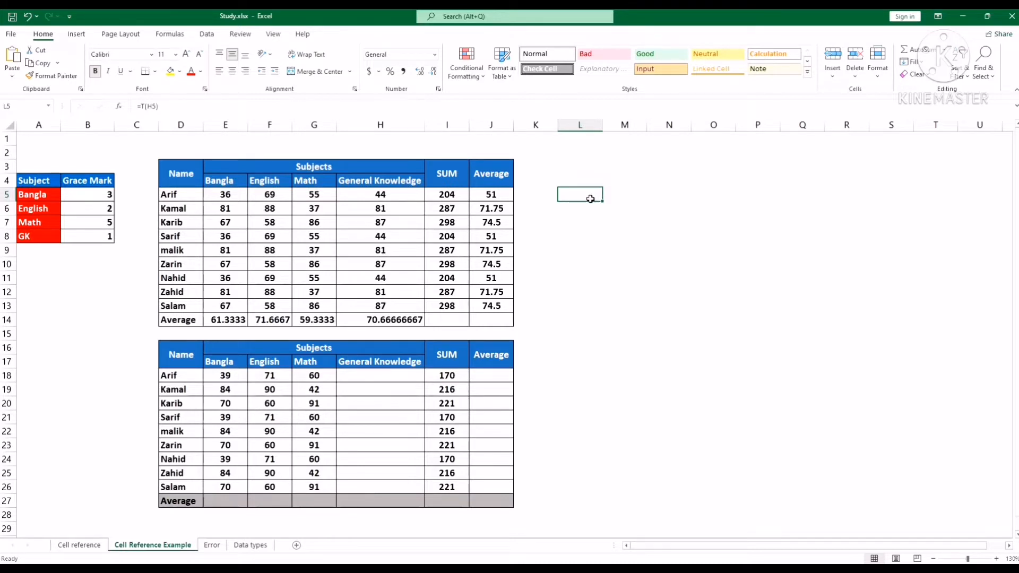
- Change the number format of the first General Knowledge mark in H5 to Text
{"action": "left_click", "coordinate": [404, 198]}
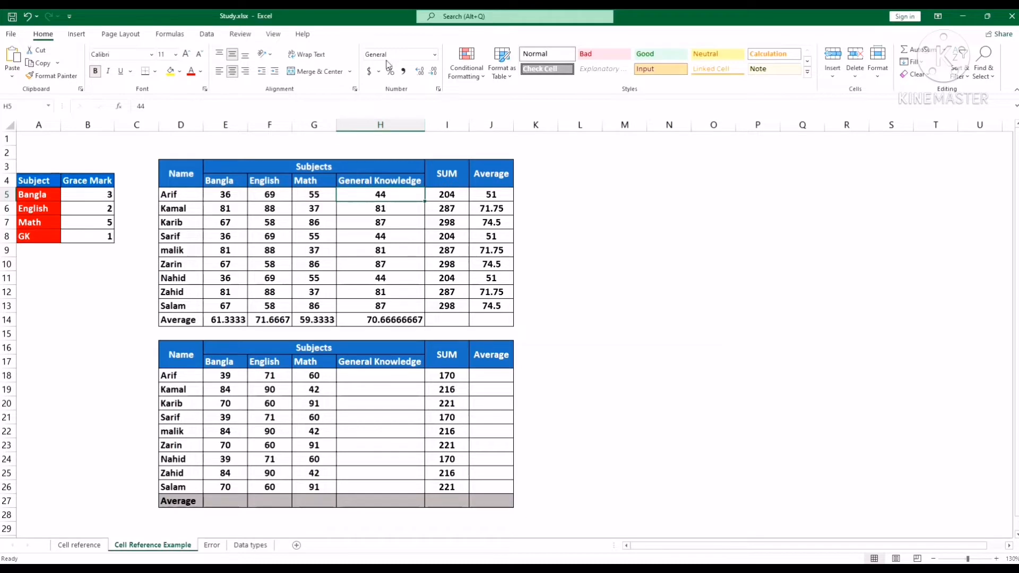
{"action": "left_click", "coordinate": [433, 56]}
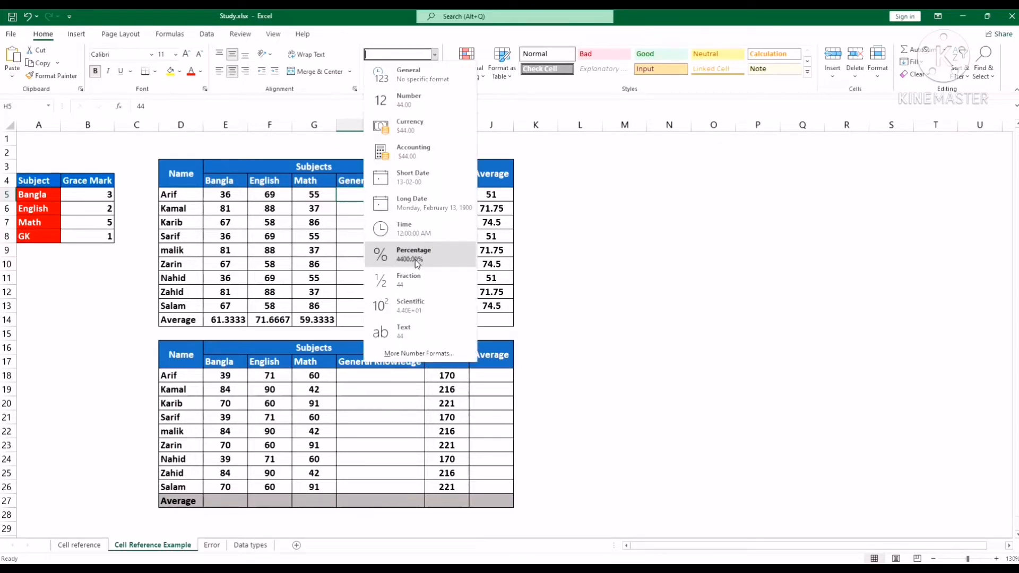
{"action": "left_click", "coordinate": [402, 335]}
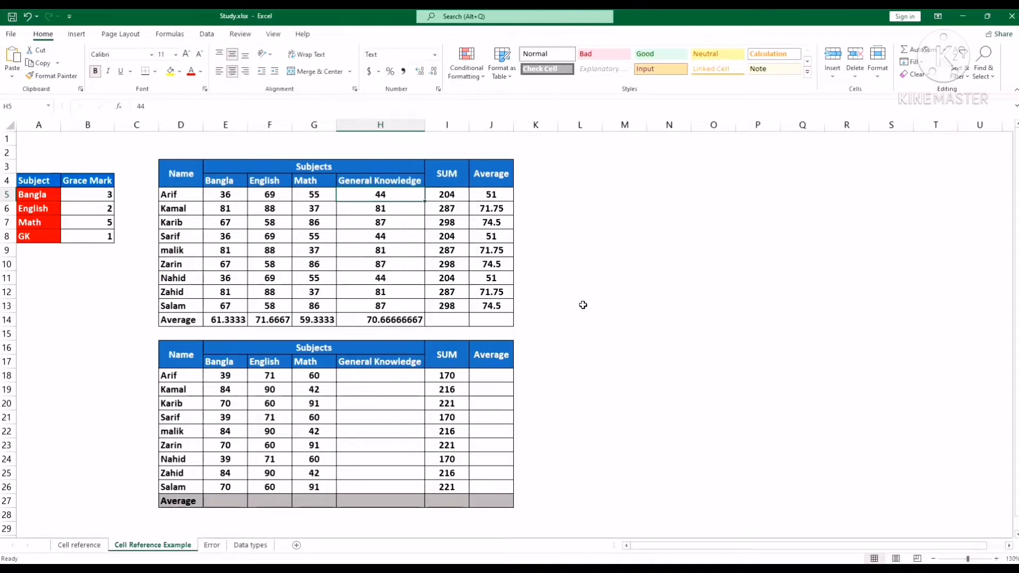
- Re-enter the T formula in cell L5 with H5 as its argument, and check both cells
{"action": "left_click", "coordinate": [549, 194]}
{"action": "left_click", "coordinate": [576, 200]}
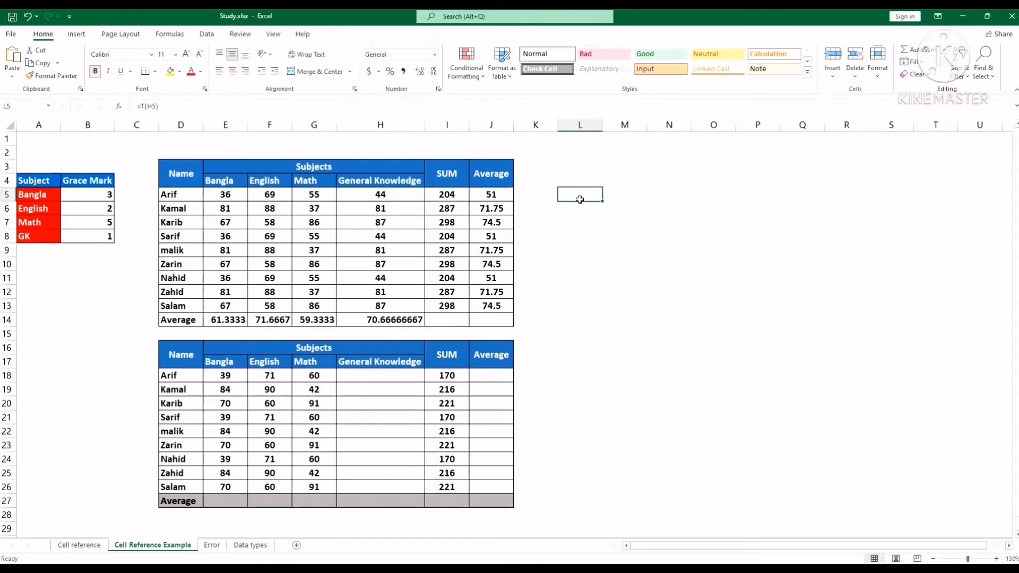
{"action": "type", "text": "=T(H5)"}
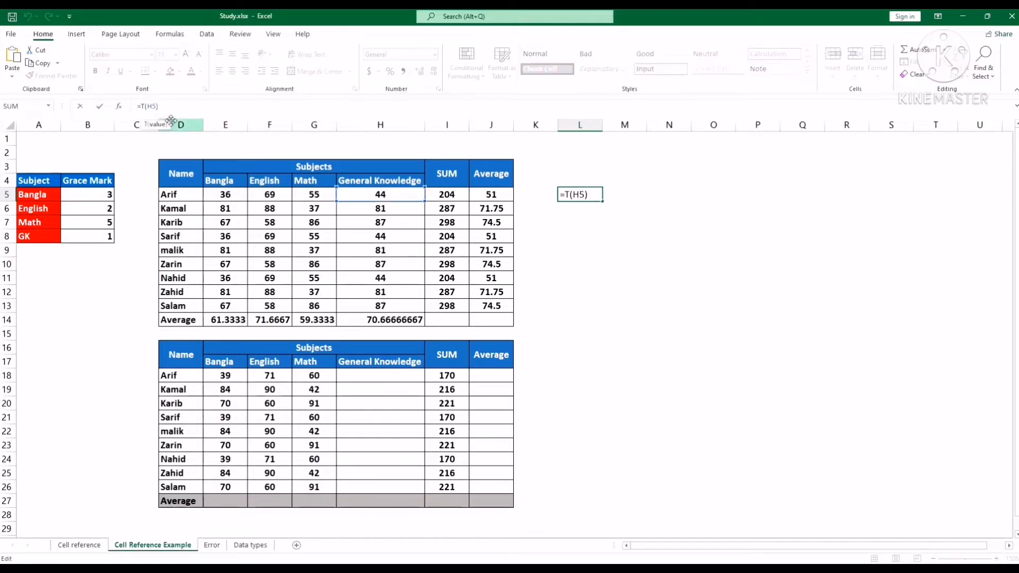
{"action": "key", "text": "BackSpace"}
{"action": "key", "text": "BackSpace"}
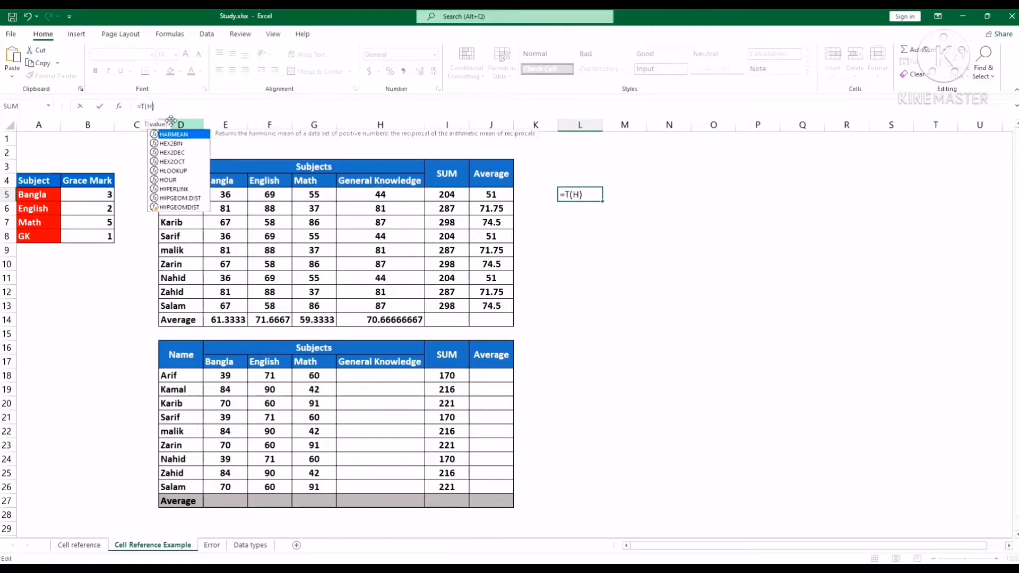
{"action": "left_click", "coordinate": [396, 196]}
{"action": "key", "text": "Return"}
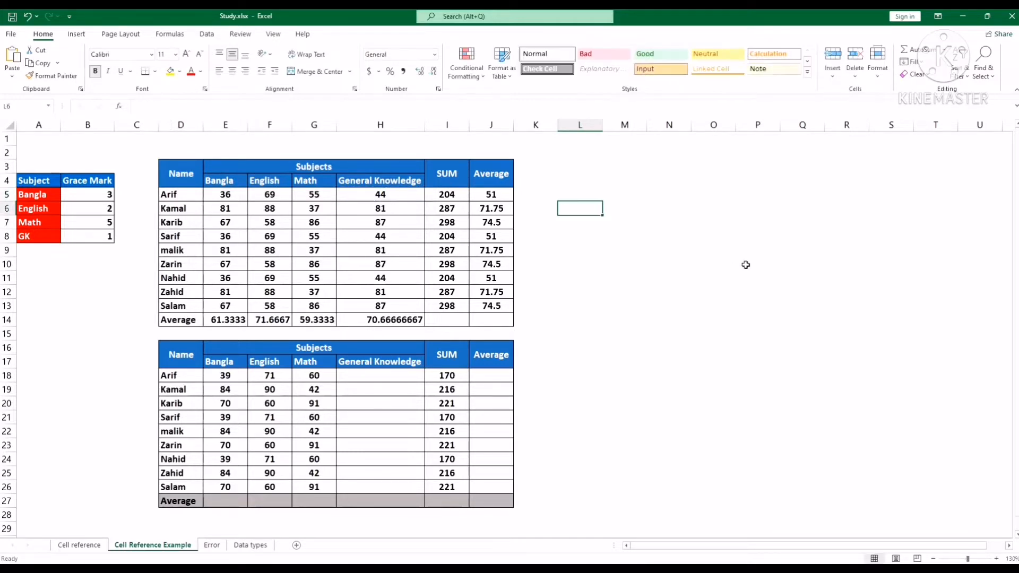
{"action": "left_click", "coordinate": [569, 194]}
{"action": "left_click", "coordinate": [395, 197]}
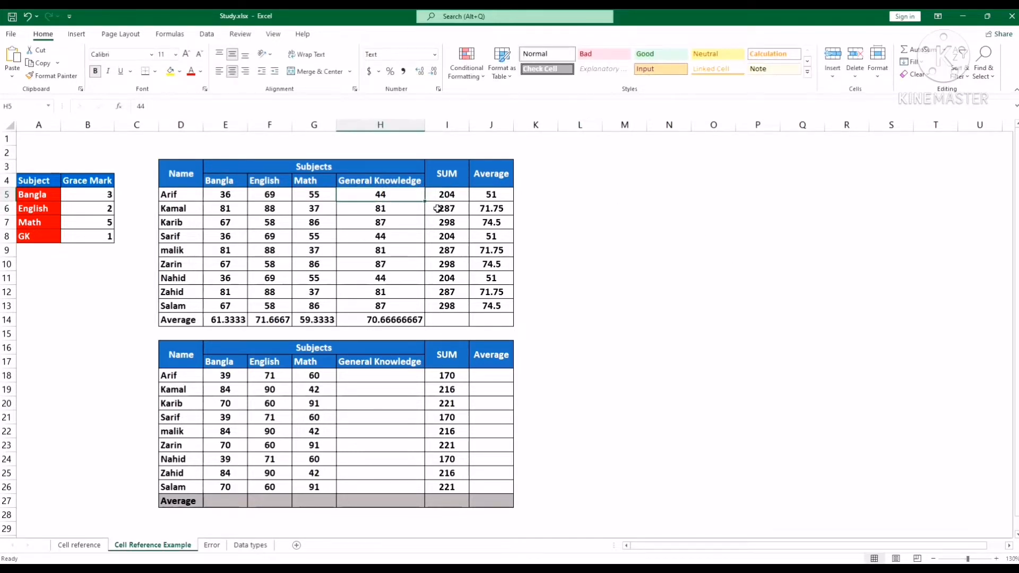
- Examine the T formula in L5 and compare it with the marks in the General Knowledge column
{"action": "left_click", "coordinate": [580, 194]}
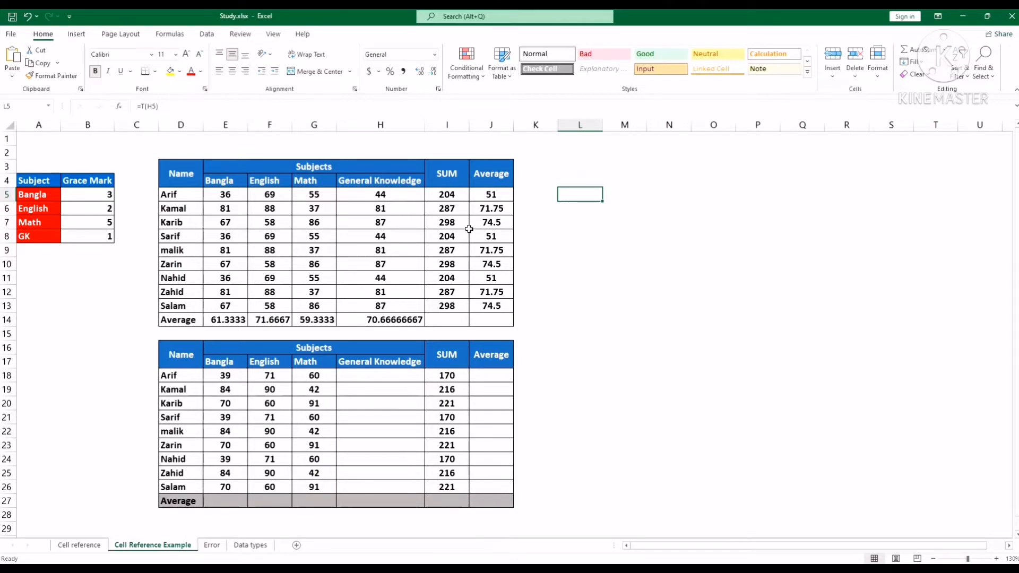
{"action": "left_click", "coordinate": [399, 200]}
{"action": "key", "text": "Down"}
{"action": "key", "text": "Down"}
{"action": "key", "text": "Down"}
{"action": "left_click", "coordinate": [404, 261]}
{"action": "left_click_drag", "start_coordinate": [398, 237], "coordinate": [395, 221]}
{"action": "left_click", "coordinate": [395, 197]}
{"action": "left_click", "coordinate": [397, 222]}
{"action": "left_click", "coordinate": [392, 253]}
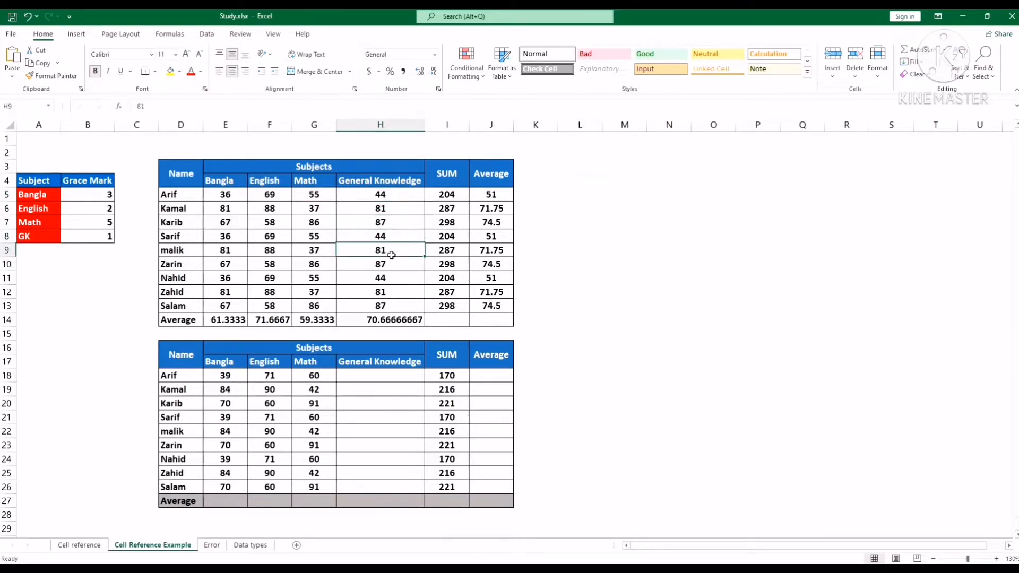
{"action": "left_click", "coordinate": [391, 265]}
{"action": "left_click", "coordinate": [396, 236]}
{"action": "left_click", "coordinate": [401, 223]}
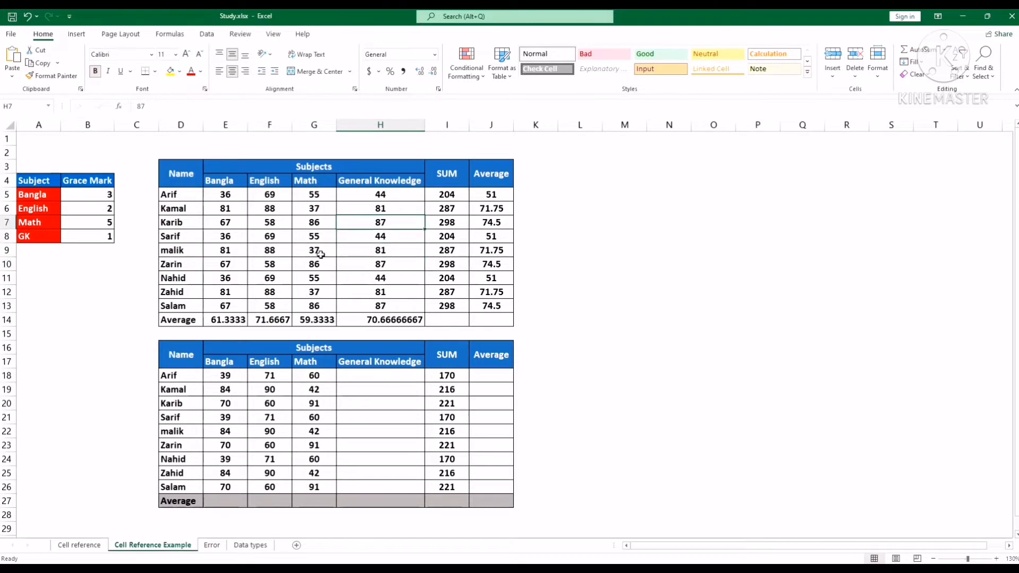
{"action": "left_click", "coordinate": [328, 240]}
{"action": "left_click", "coordinate": [381, 240]}
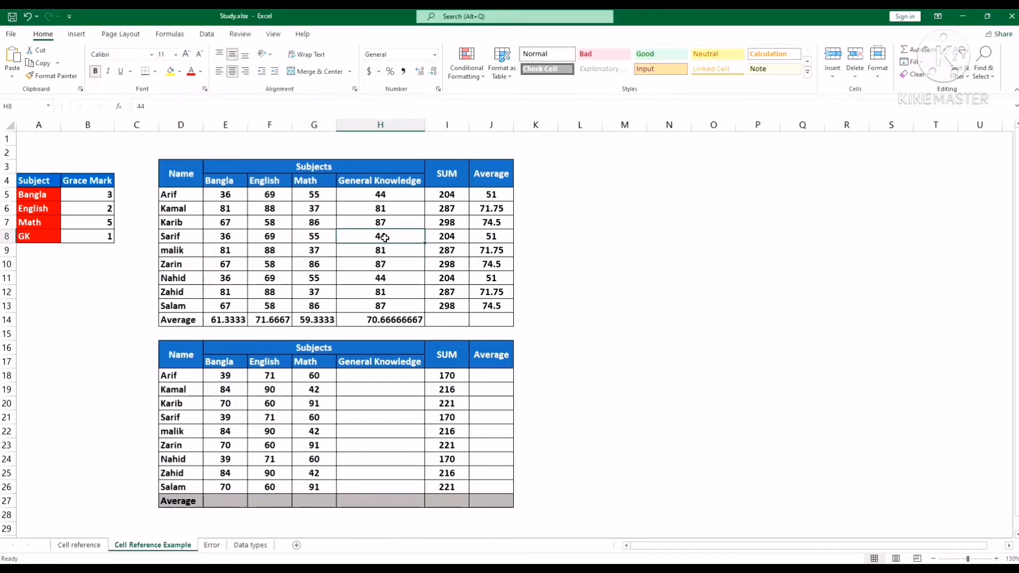
- On the Data types sheet, clear the example value from cell D13 below the table
{"action": "left_click", "coordinate": [250, 545]}
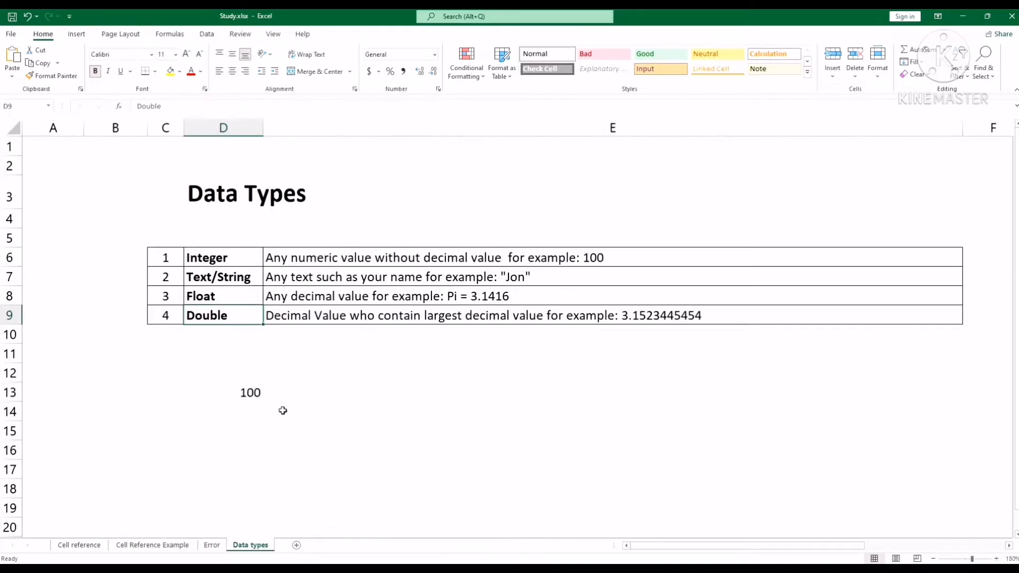
{"action": "left_click", "coordinate": [235, 278]}
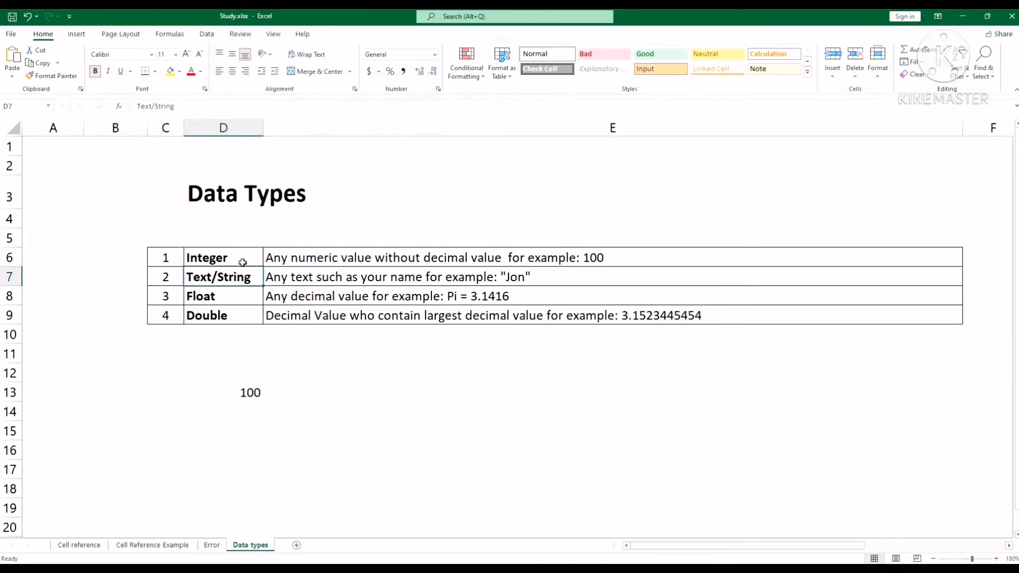
{"action": "left_click", "coordinate": [241, 299]}
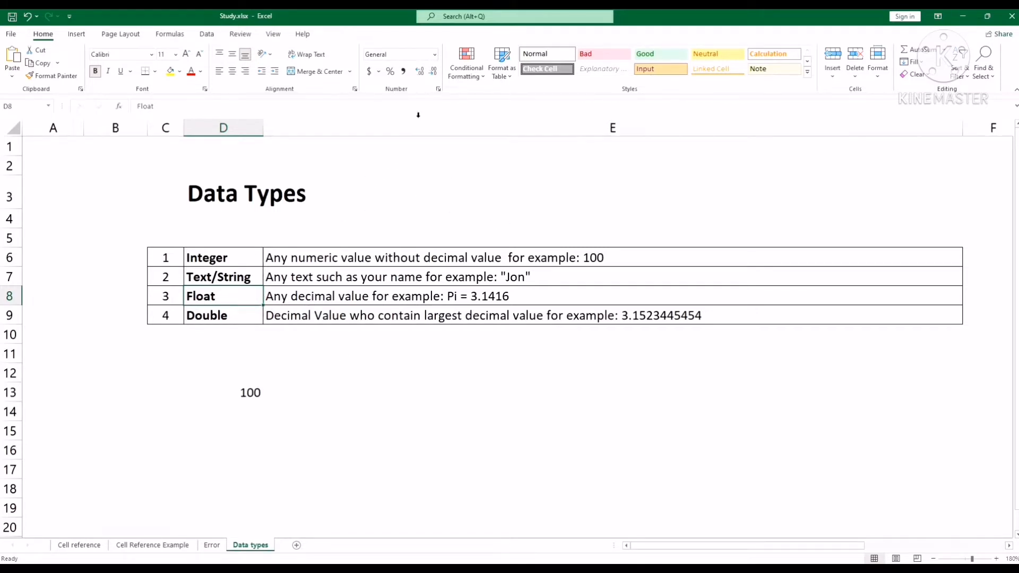
{"action": "left_click", "coordinate": [223, 399]}
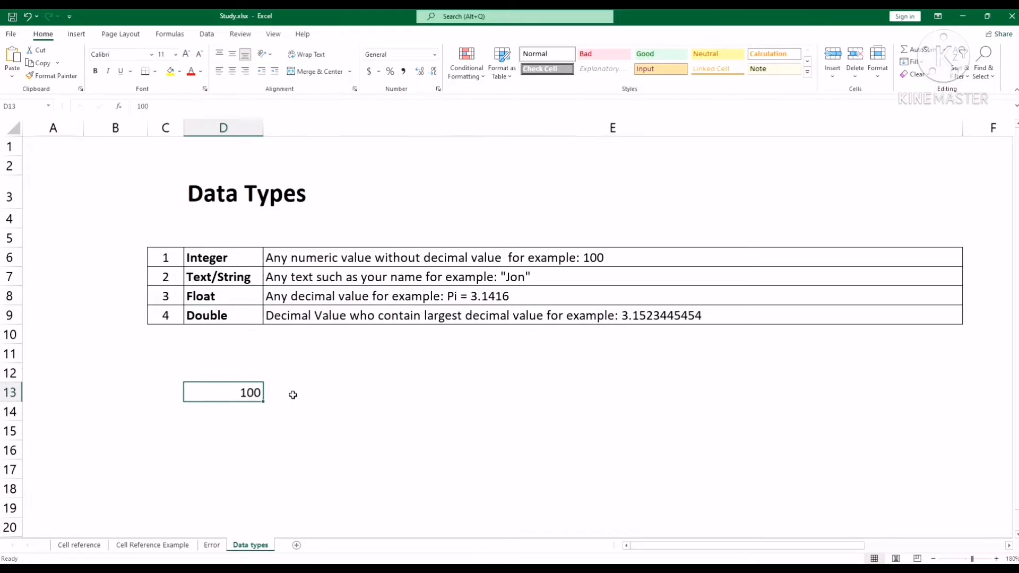
{"action": "key", "text": "Delete"}
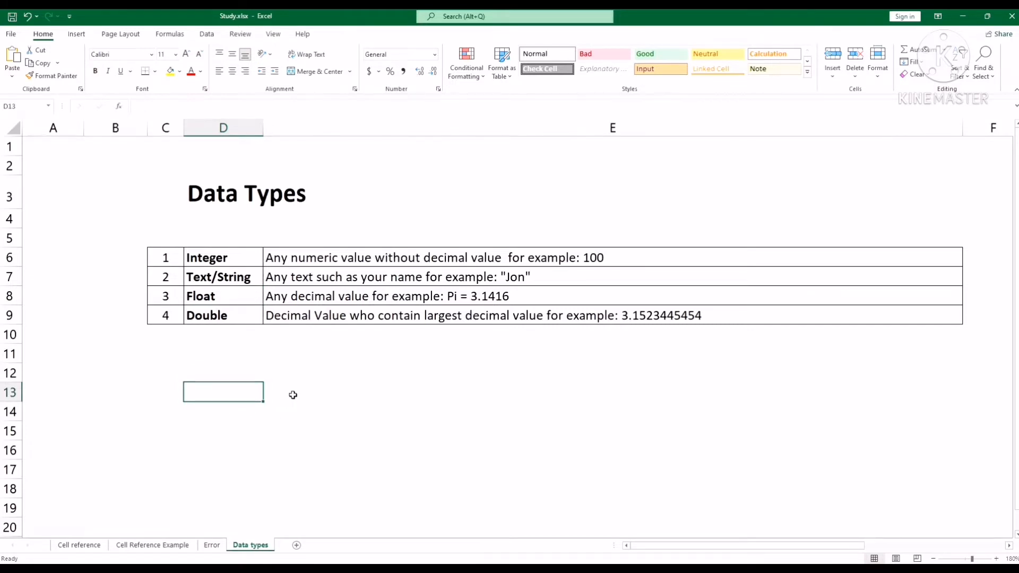
- Enter the formula =TODAY() in cell D13
{"action": "left_click", "coordinate": [262, 107]}
{"action": "type", "text": "="}
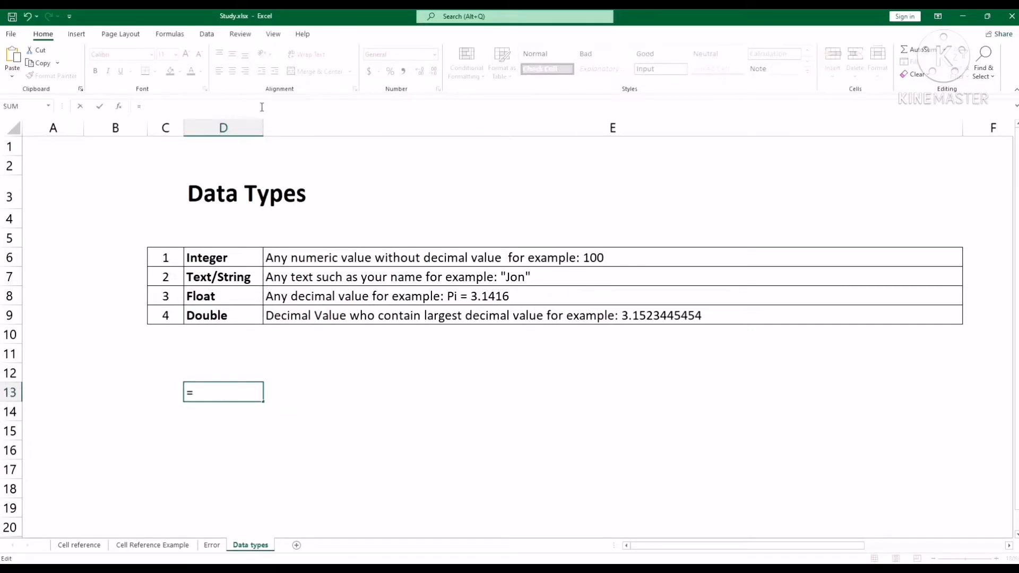
{"action": "type", "text": "Toda"}
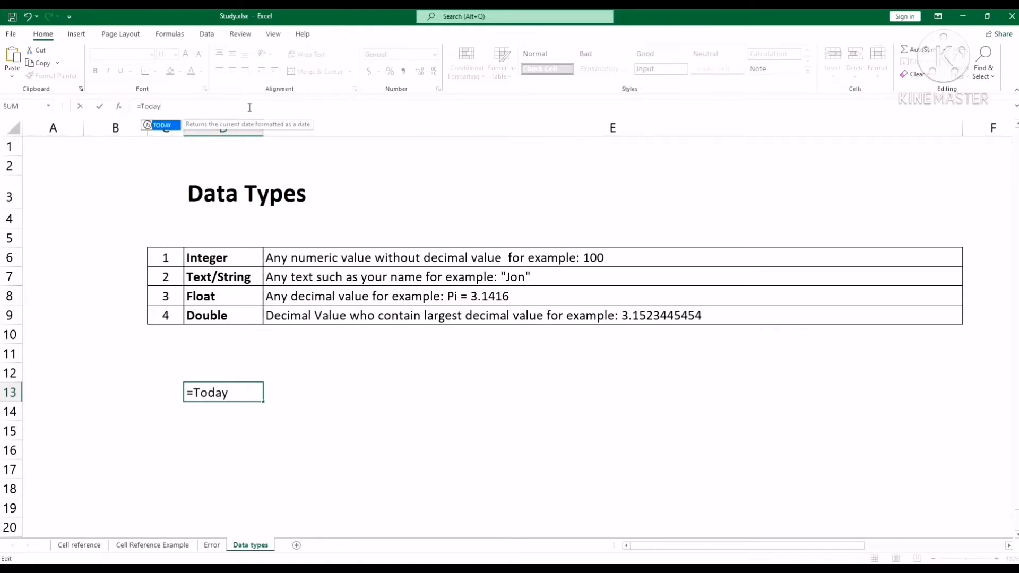
{"action": "type", "text": "y"}
{"action": "key", "text": "Tab"}
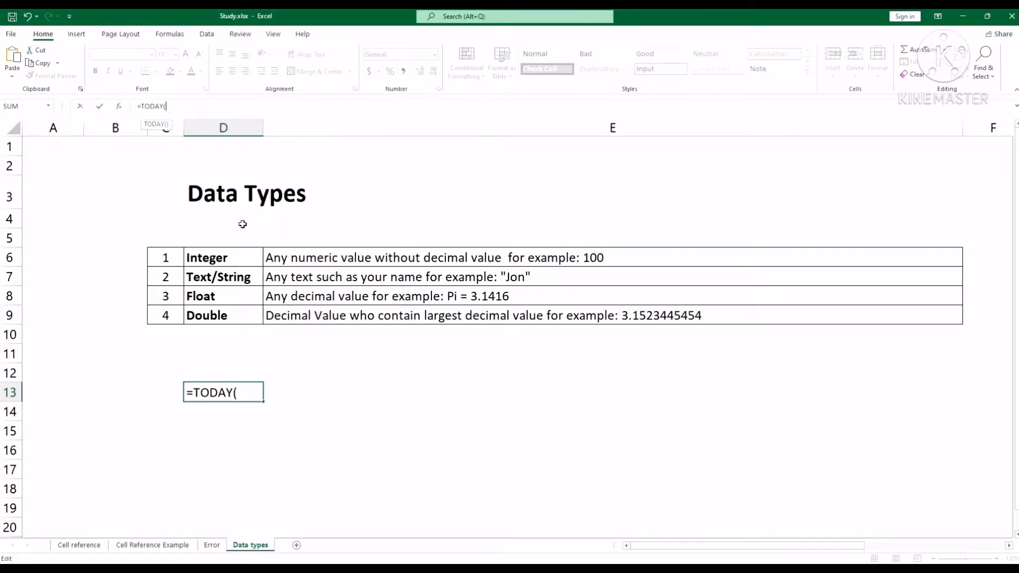
{"action": "type", "text": ")"}
{"action": "key", "text": "Return"}
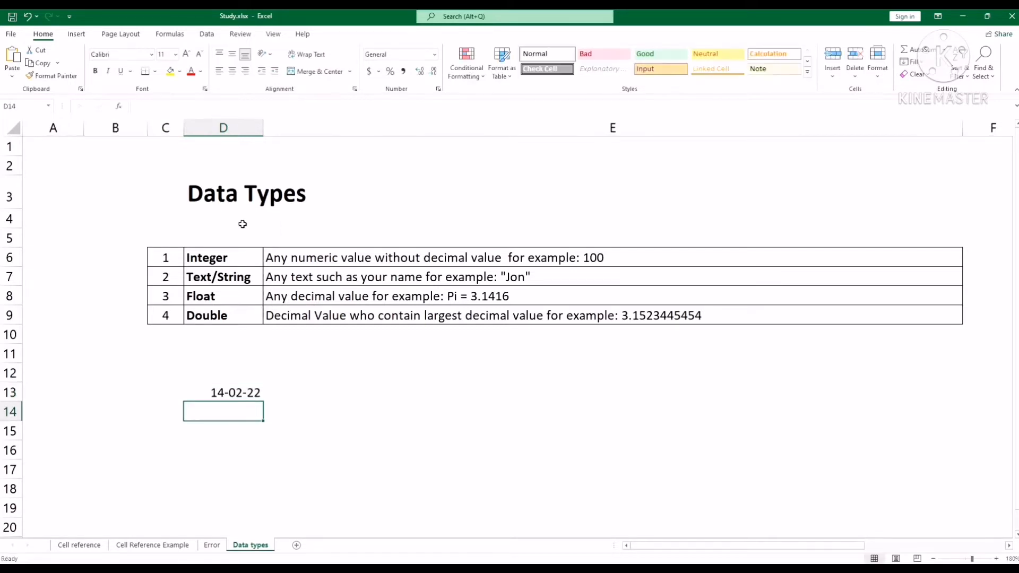
- Change the number format of the TODAY formula in D13 to Number
{"action": "left_click", "coordinate": [255, 388]}
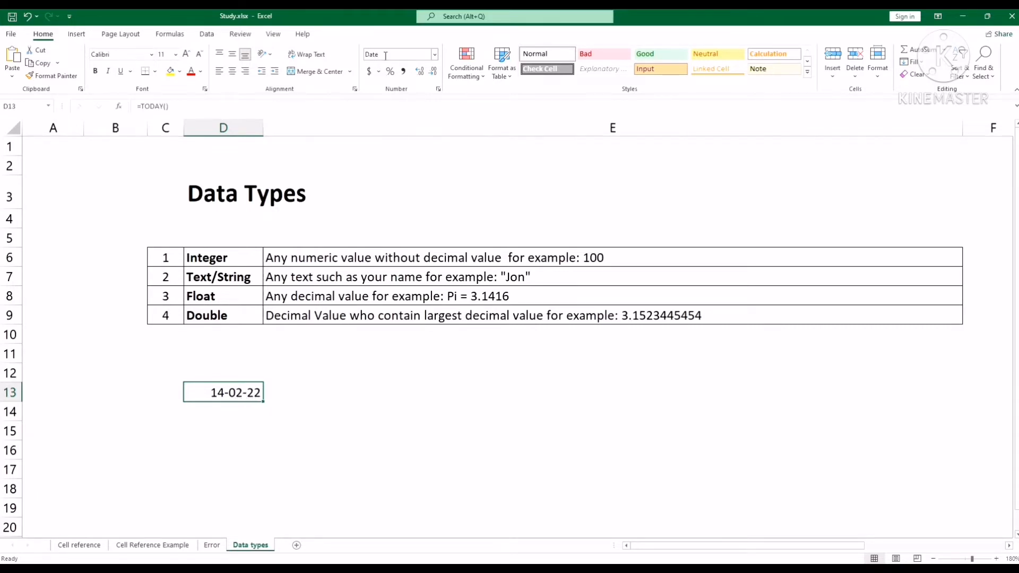
{"action": "left_click", "coordinate": [434, 56]}
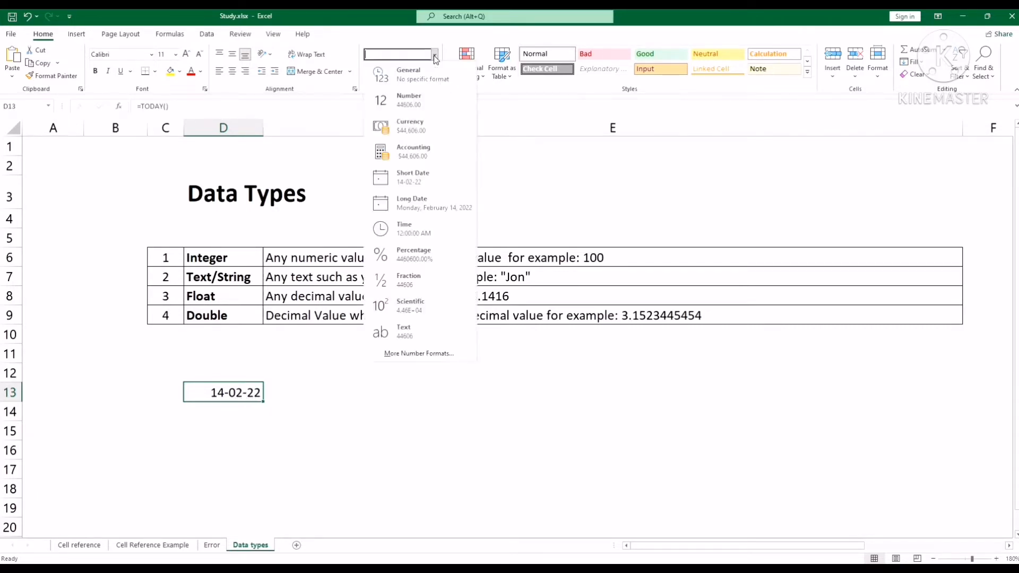
{"action": "left_click", "coordinate": [417, 100]}
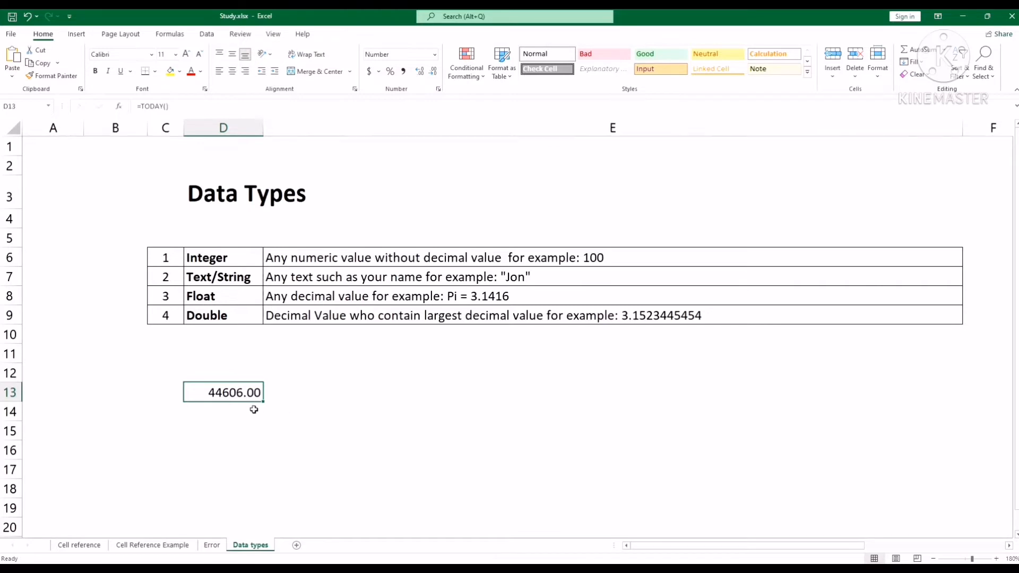
- Review the Integer, Text/String, Float and Double rows of the table and their numbering in column C
{"action": "left_click", "coordinate": [234, 314]}
{"action": "left_click", "coordinate": [235, 292]}
{"action": "left_click", "coordinate": [235, 274]}
{"action": "left_click", "coordinate": [232, 259]}
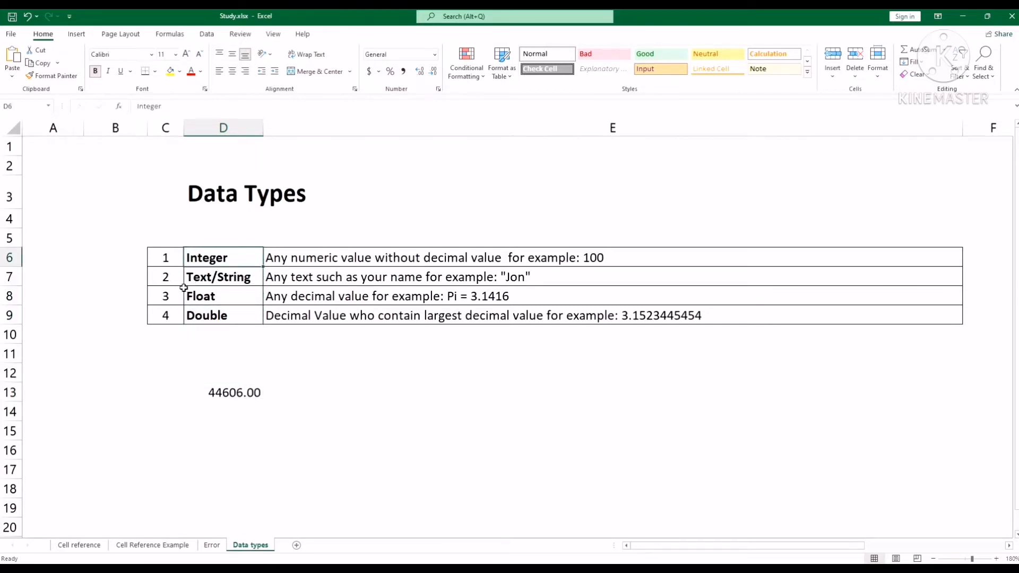
{"action": "left_click", "coordinate": [224, 275]}
{"action": "left_click", "coordinate": [223, 294]}
{"action": "left_click", "coordinate": [233, 314]}
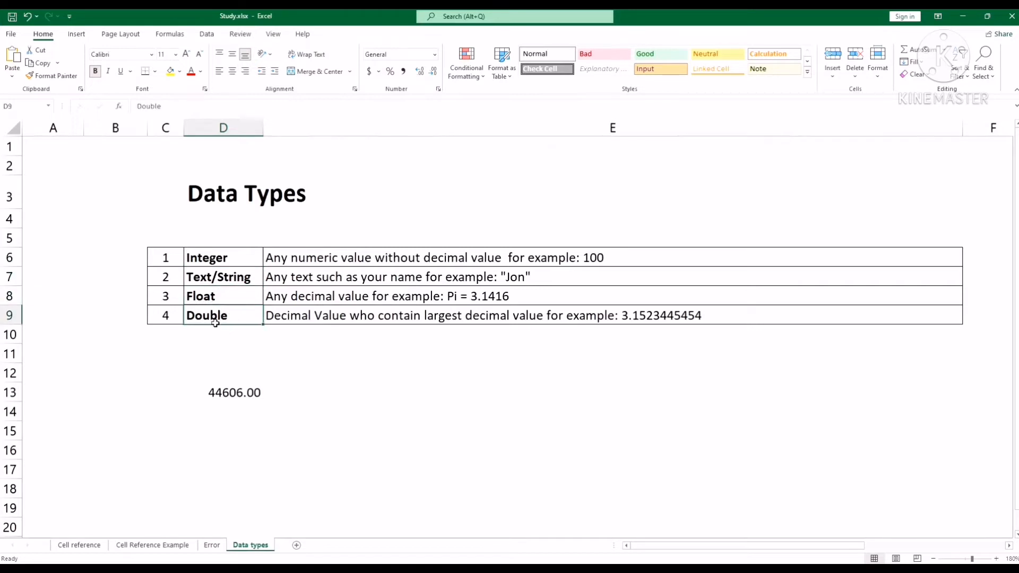
{"action": "left_click", "coordinate": [168, 315]}
{"action": "left_click", "coordinate": [172, 295]}
{"action": "left_click", "coordinate": [175, 260]}
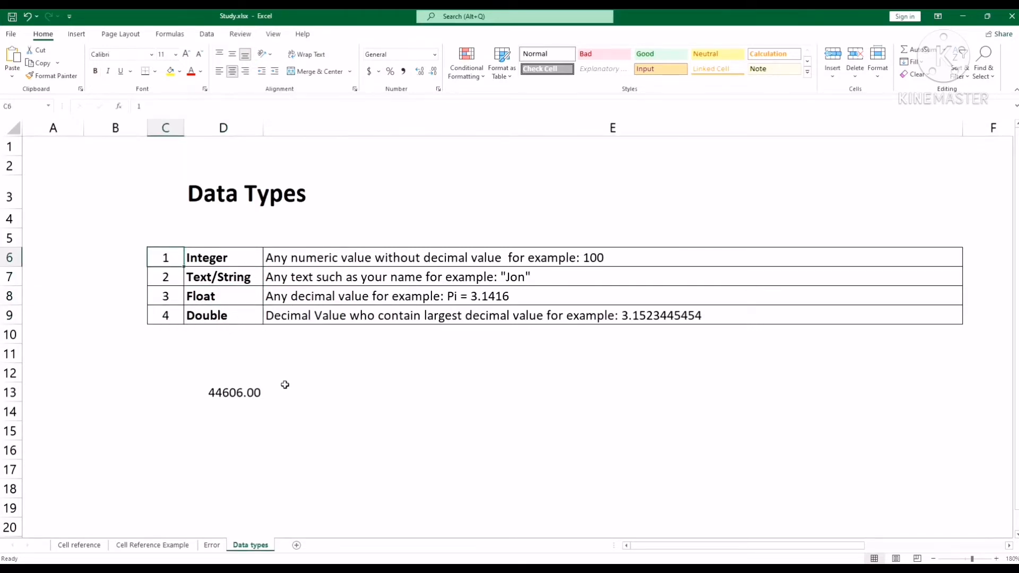
- Switch cell D13 to the Short Date format, and return it to Number to compare both displays
{"action": "left_click", "coordinate": [236, 400]}
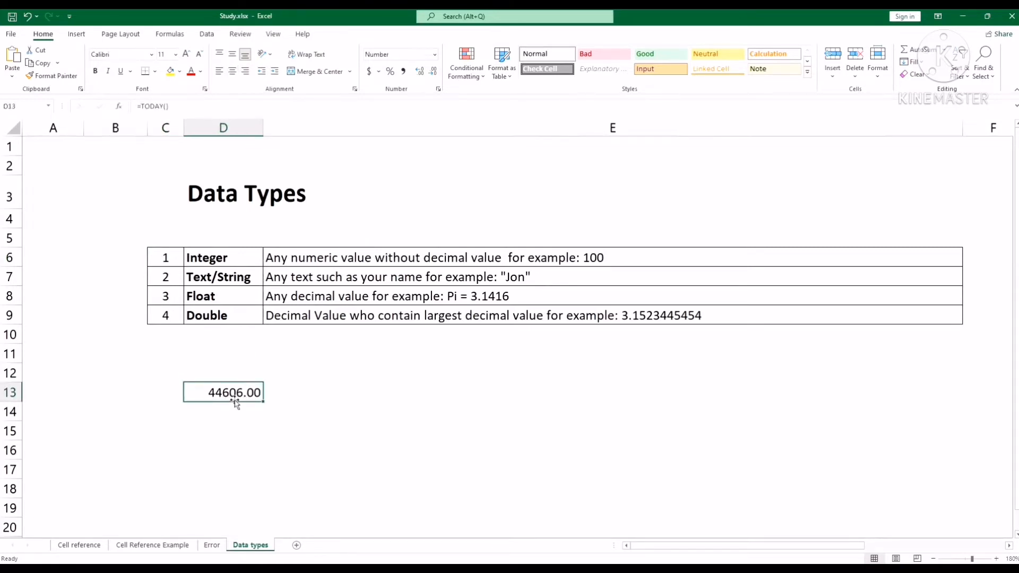
{"action": "left_click", "coordinate": [434, 54]}
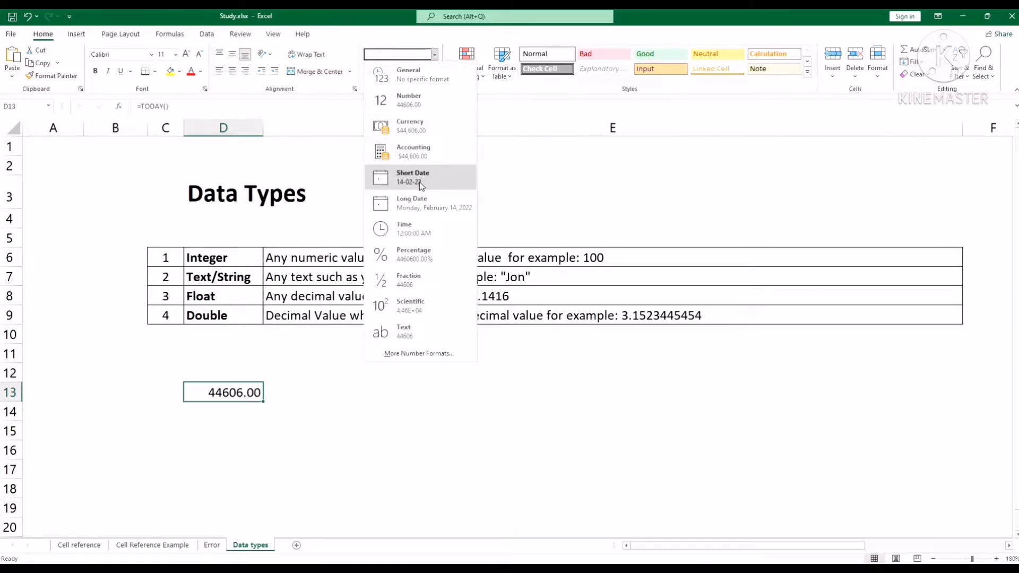
{"action": "left_click", "coordinate": [420, 181]}
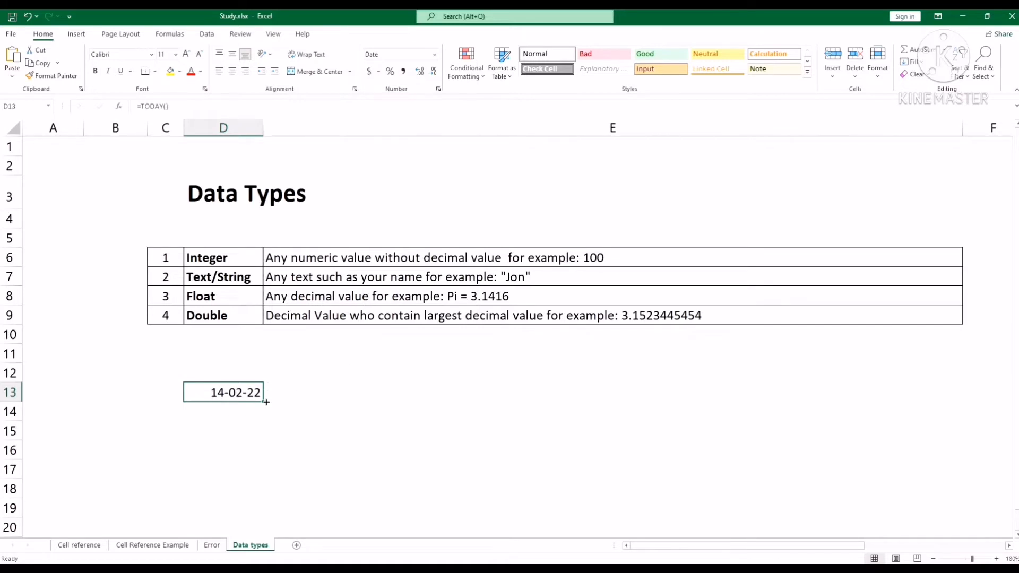
{"action": "left_click", "coordinate": [434, 55]}
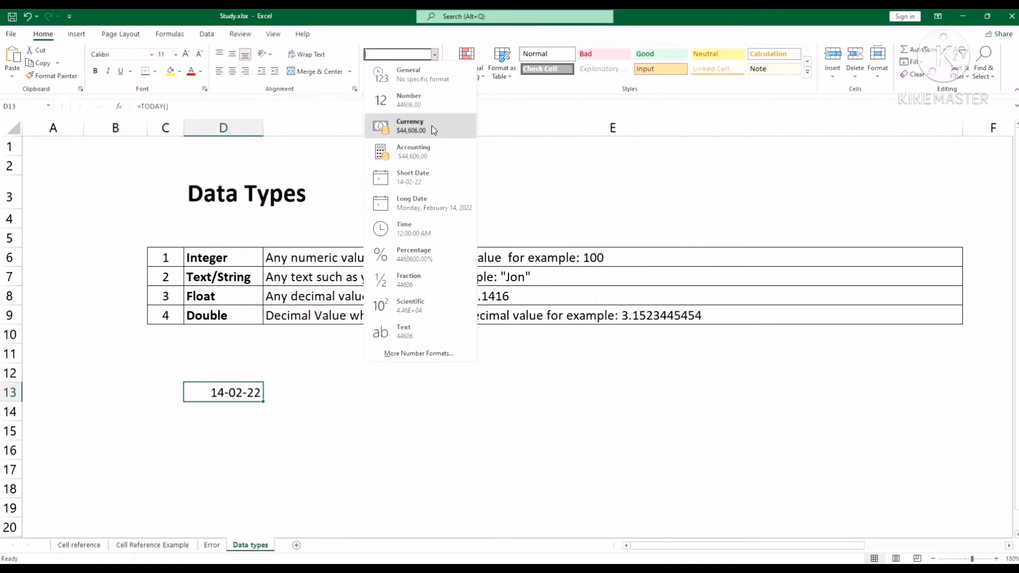
{"action": "left_click", "coordinate": [422, 101]}
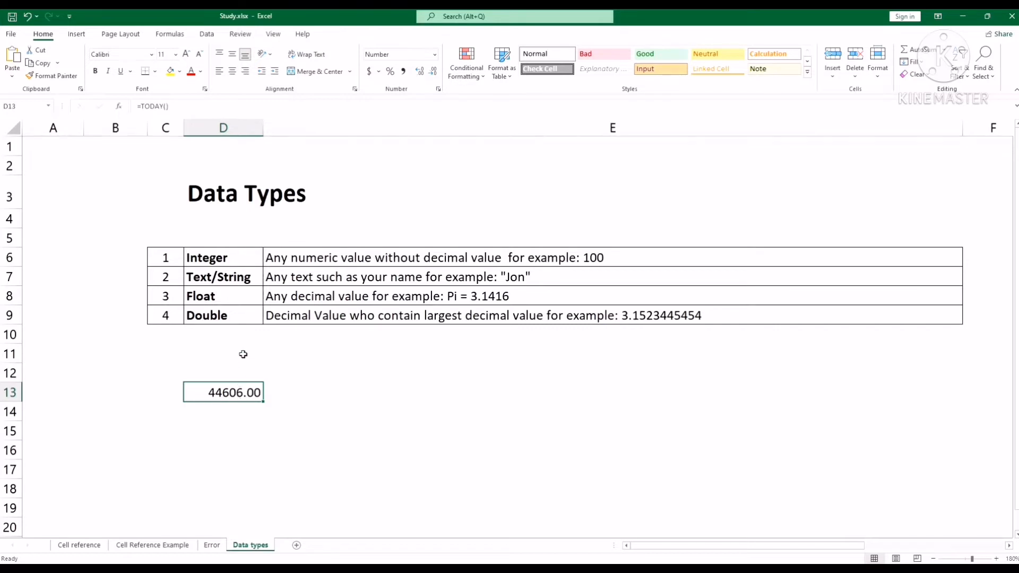
- Enter the date 01-01-1900 in cell D12 and apply the Short Date format to it
{"action": "left_click", "coordinate": [237, 374]}
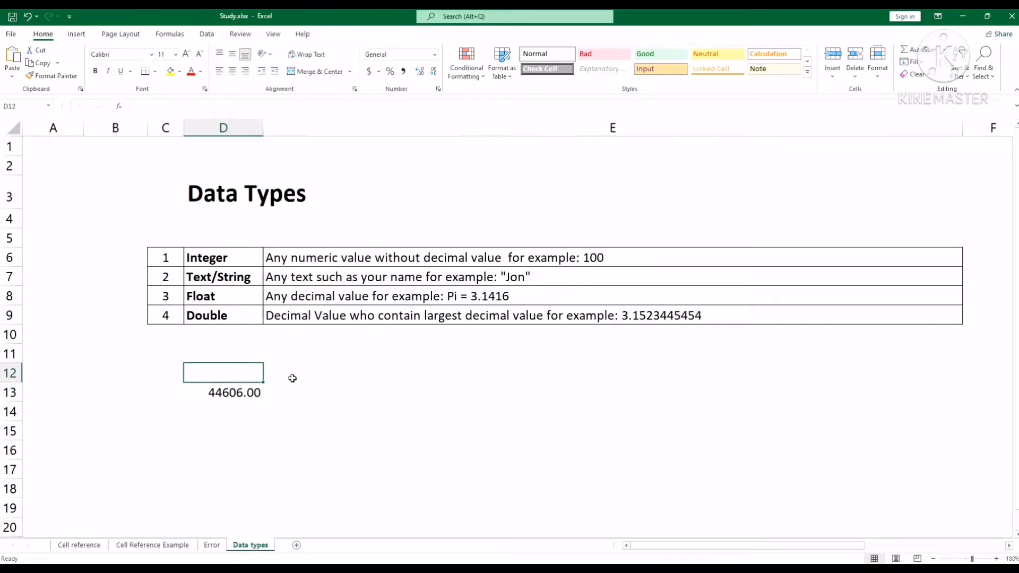
{"action": "type", "text": "19"}
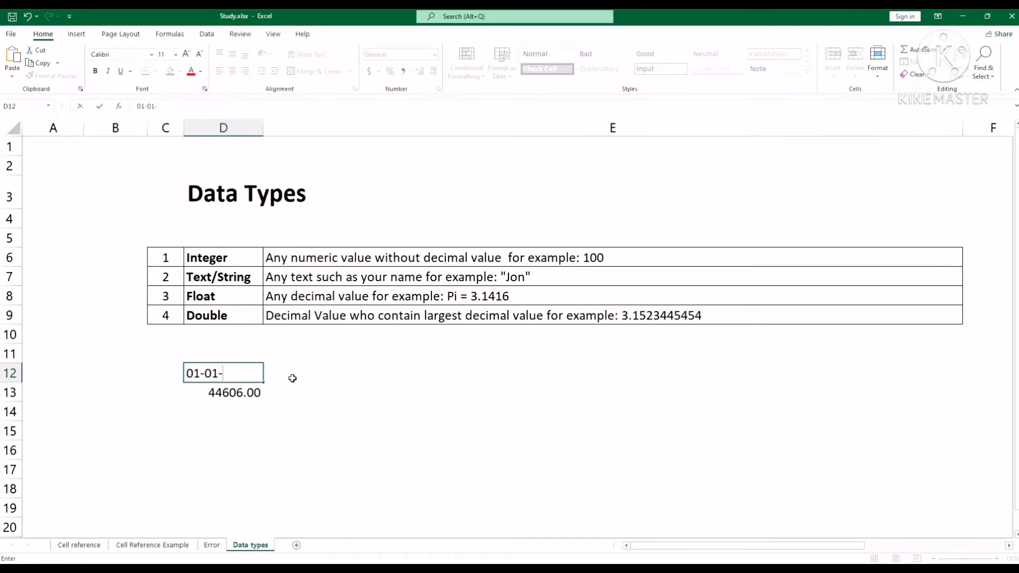
{"action": "type", "text": "0"}
{"action": "key", "text": "Return"}
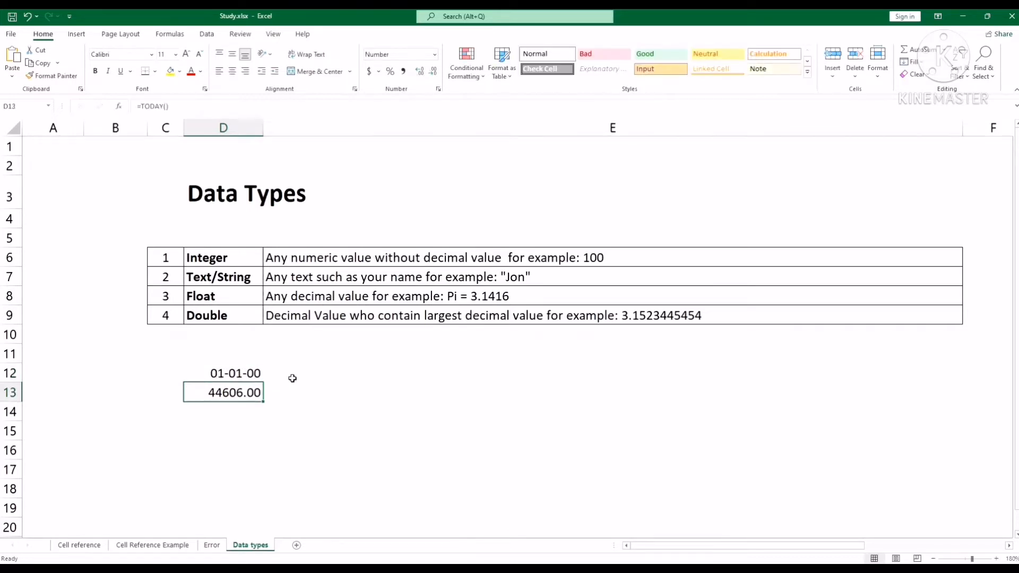
{"action": "left_click", "coordinate": [258, 376]}
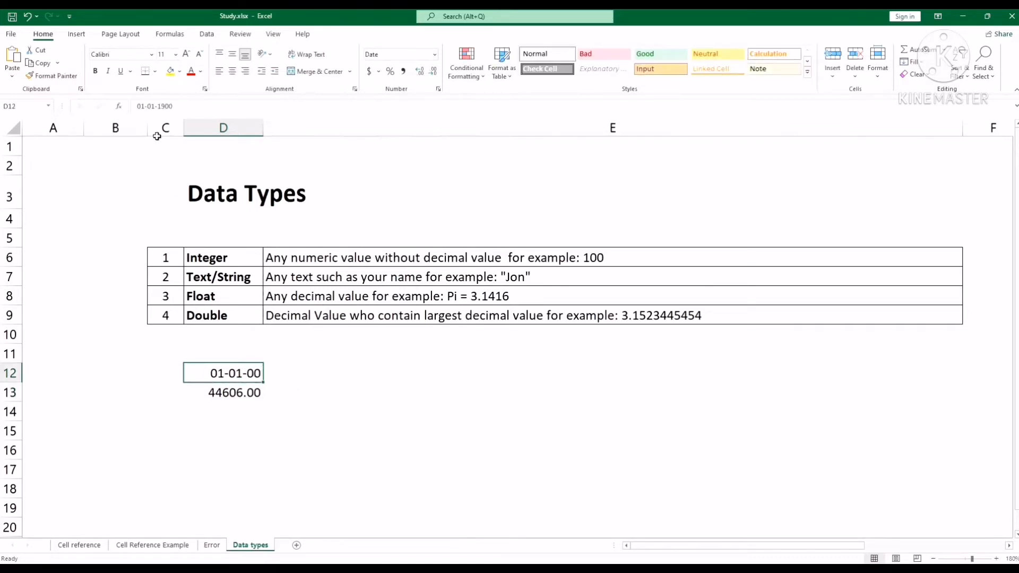
{"action": "left_click", "coordinate": [434, 54]}
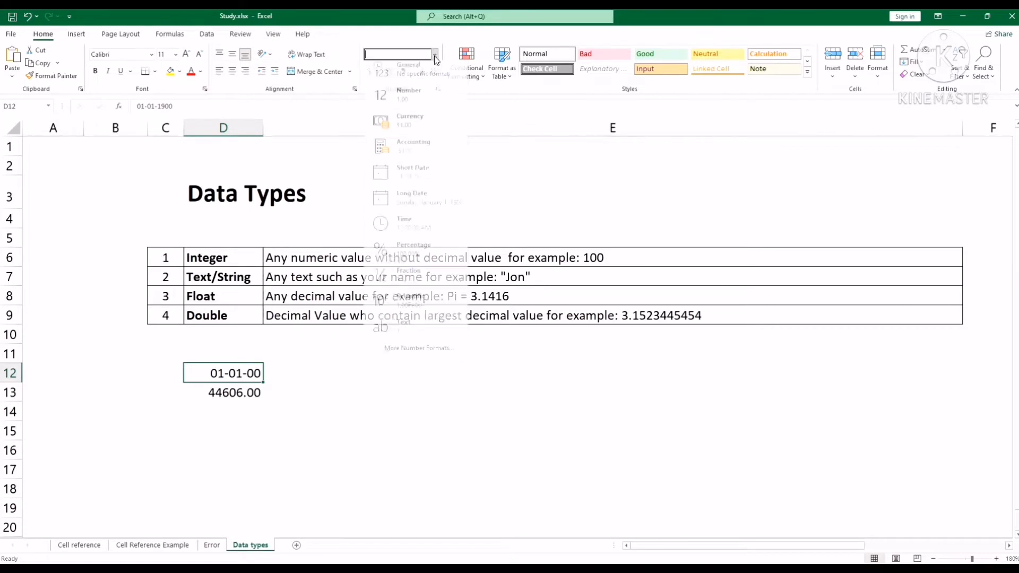
{"action": "left_click", "coordinate": [426, 180]}
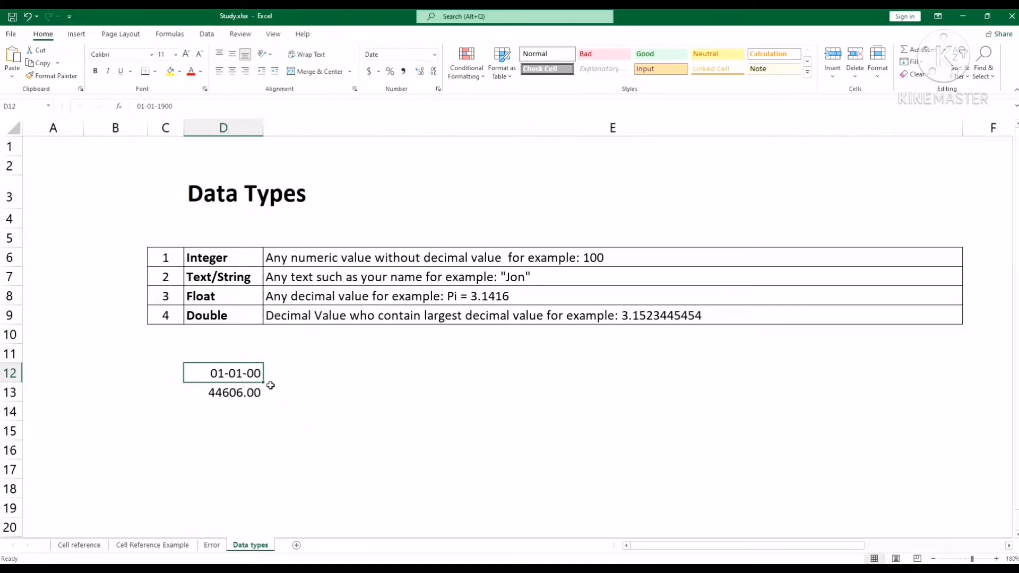
- Display the date in D12 in the Number format, and return the cell to Short Date
{"action": "left_click", "coordinate": [434, 54]}
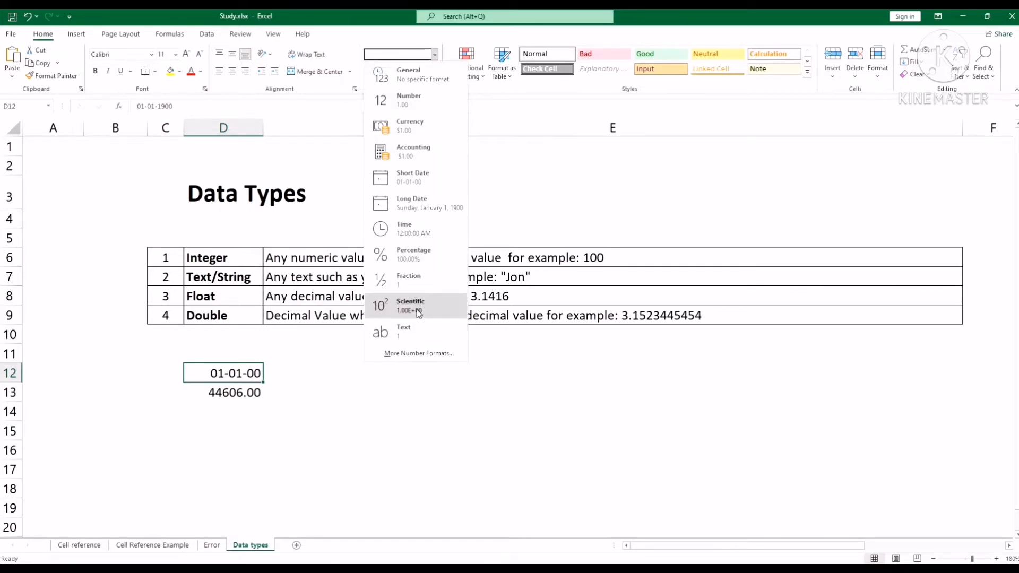
{"action": "left_click", "coordinate": [420, 109]}
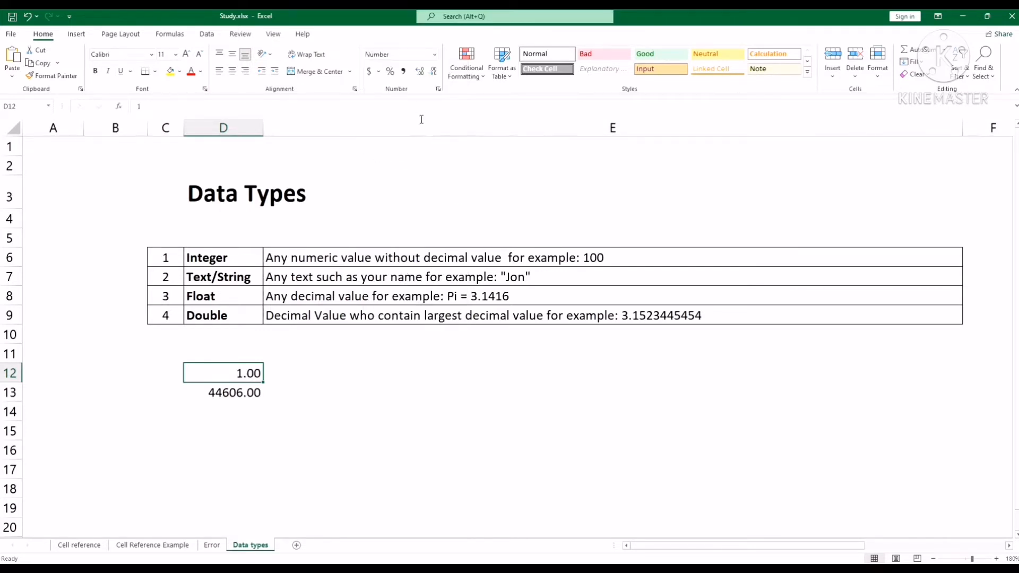
{"action": "left_click", "coordinate": [339, 378]}
{"action": "left_click", "coordinate": [242, 375]}
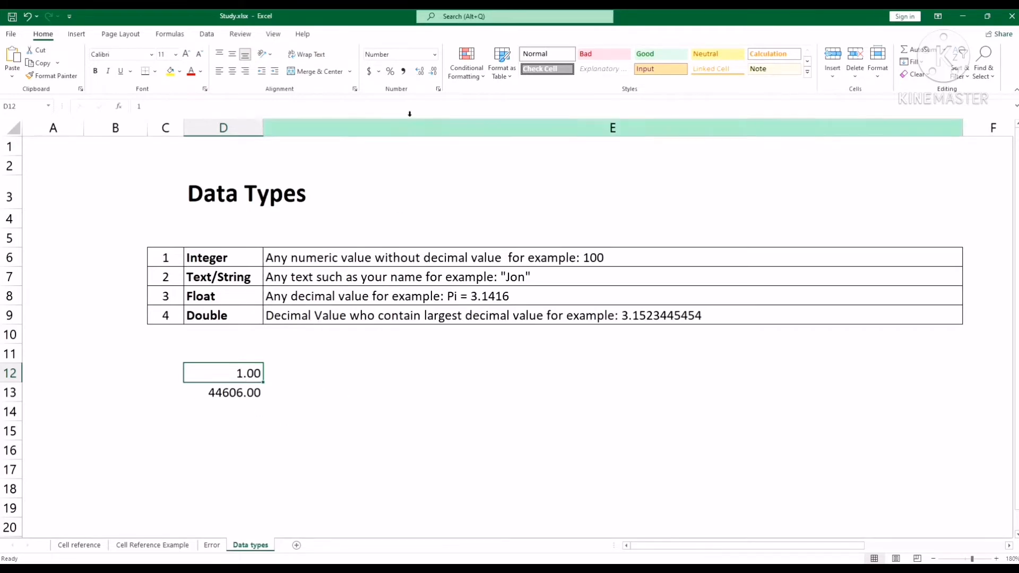
{"action": "left_click", "coordinate": [433, 55]}
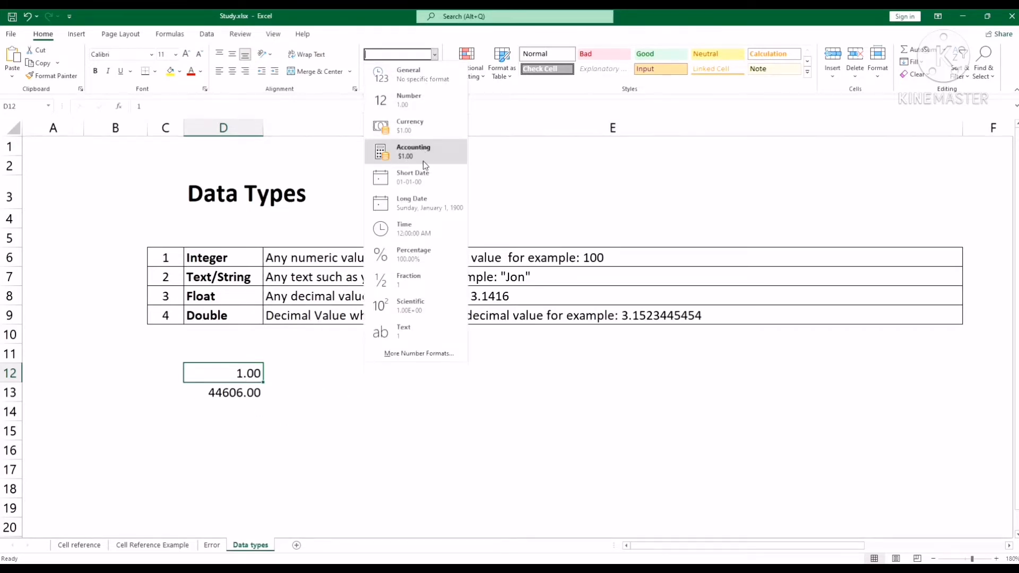
{"action": "left_click", "coordinate": [421, 183]}
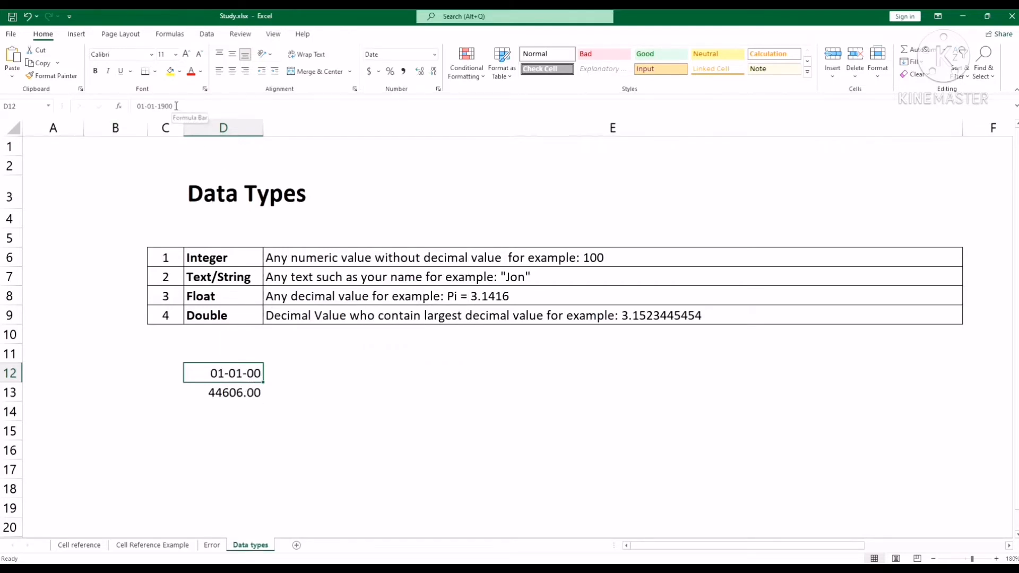
- Change the date in cell D12 to 05-01-1900 and display it in the Number format
{"action": "double_click", "coordinate": [223, 373]}
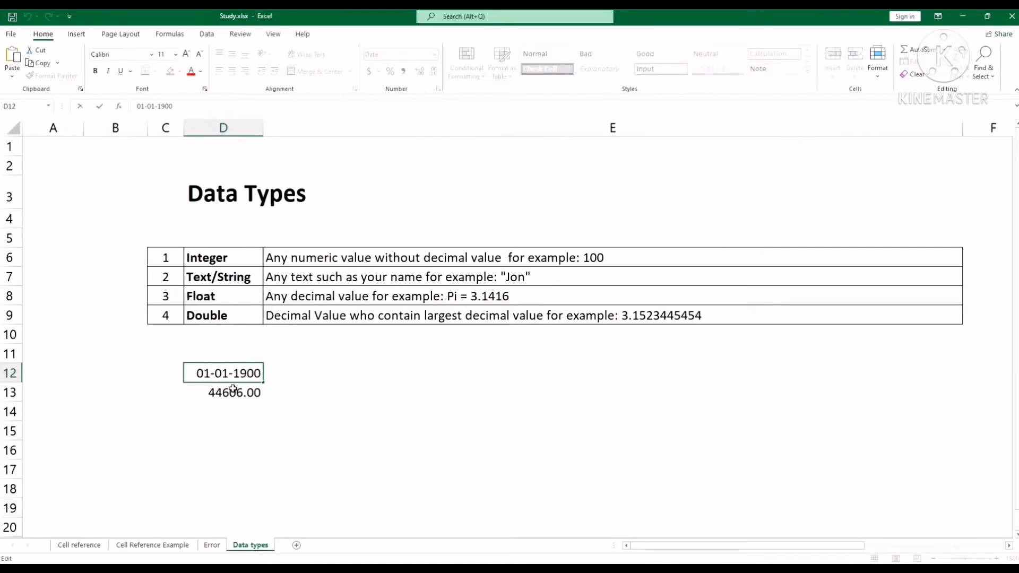
{"action": "key", "text": "BackSpace"}
{"action": "type", "text": "5"}
{"action": "key", "text": "Return"}
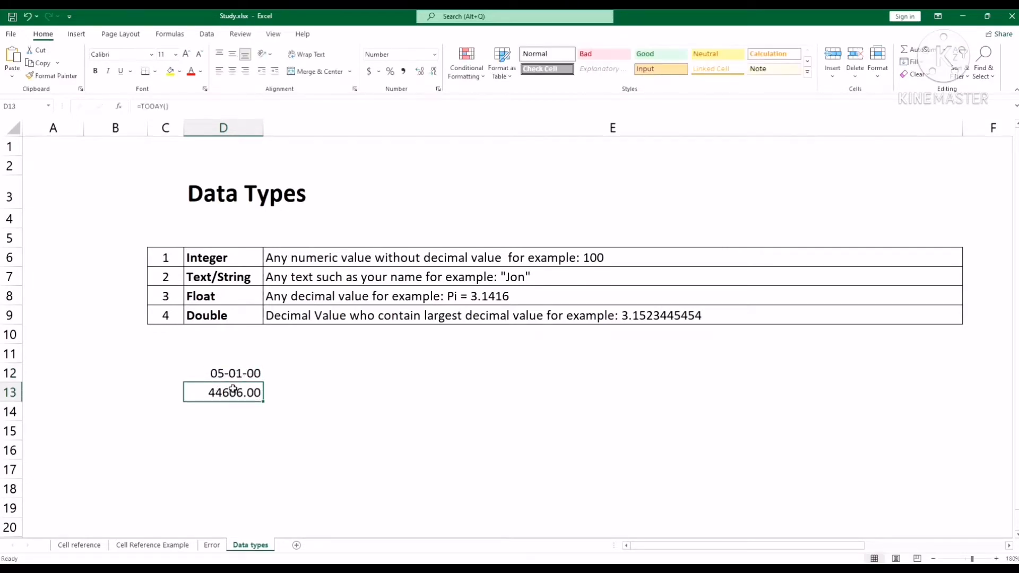
{"action": "key", "text": "Up"}
{"action": "left_click", "coordinate": [434, 54]}
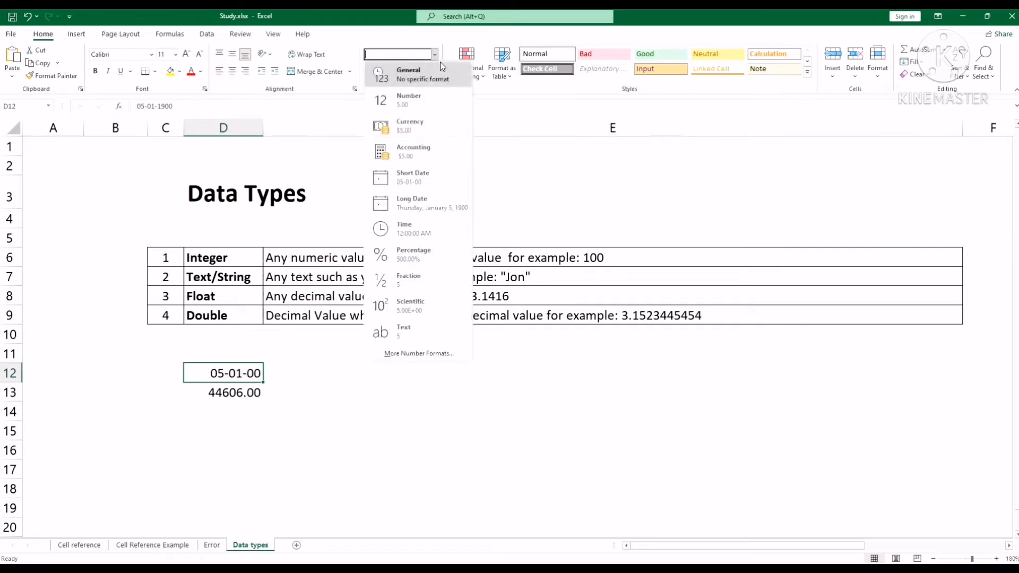
{"action": "left_click", "coordinate": [422, 101]}
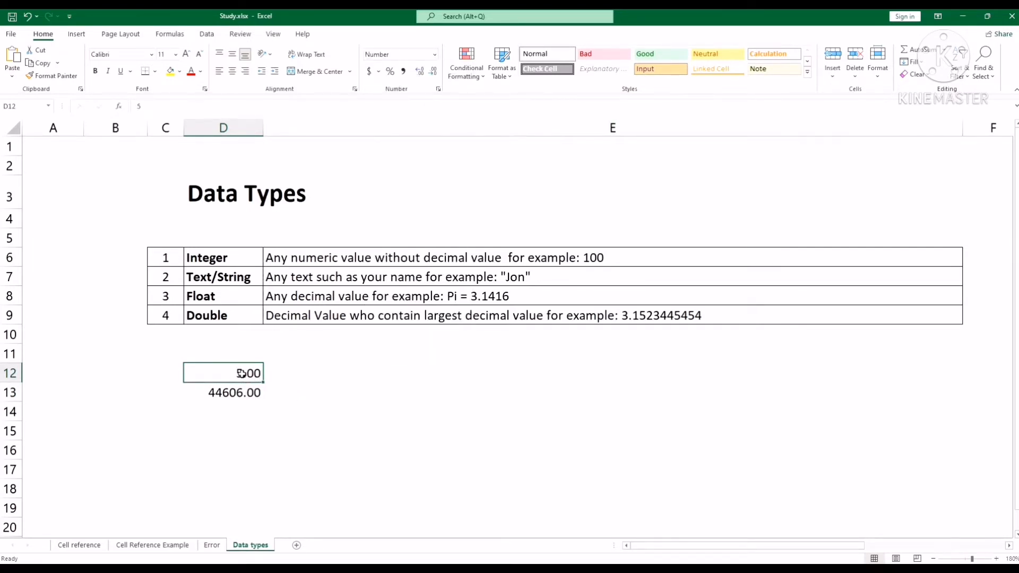
- Return cell D12 to the Short Date format and change its date to 05-05-1900
{"action": "left_click", "coordinate": [434, 54]}
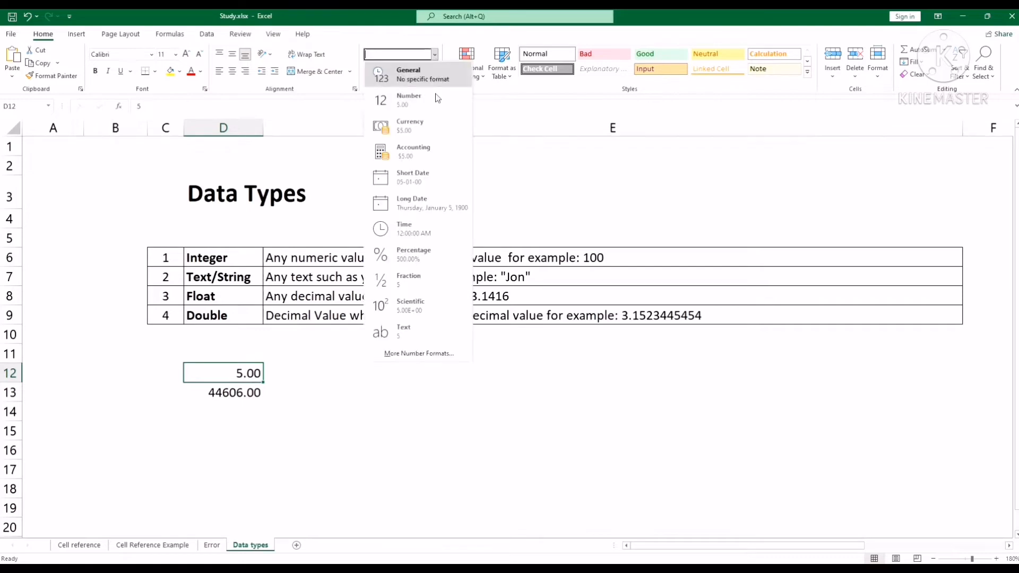
{"action": "left_click", "coordinate": [415, 175]}
{"action": "double_click", "coordinate": [241, 373]}
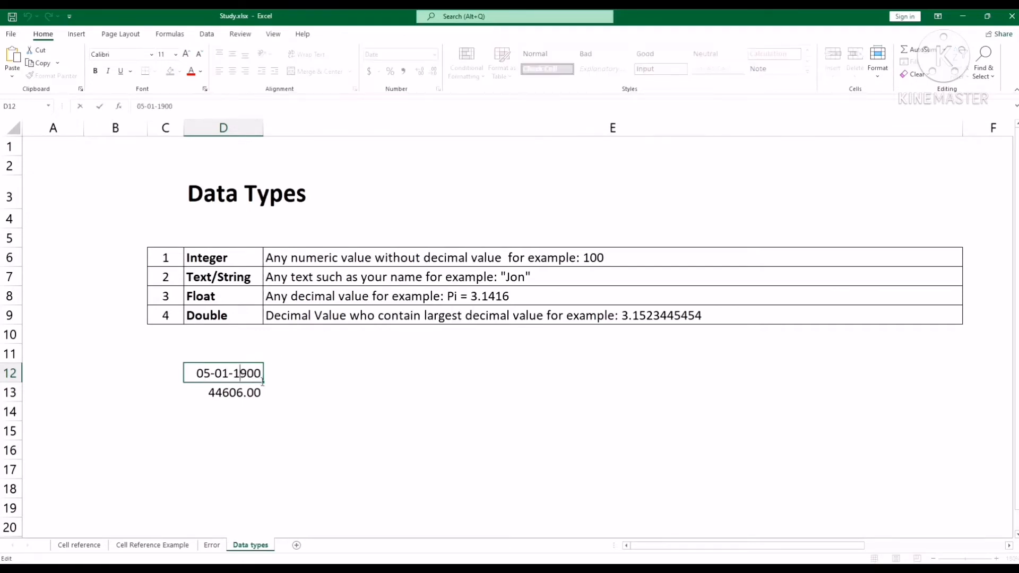
{"action": "key", "text": "BackSpace"}
{"action": "type", "text": "5"}
{"action": "key", "text": "Return"}
- Switch cell D12 to the Number format and back to Short Date twice to compare both displays
{"action": "left_click", "coordinate": [228, 377]}
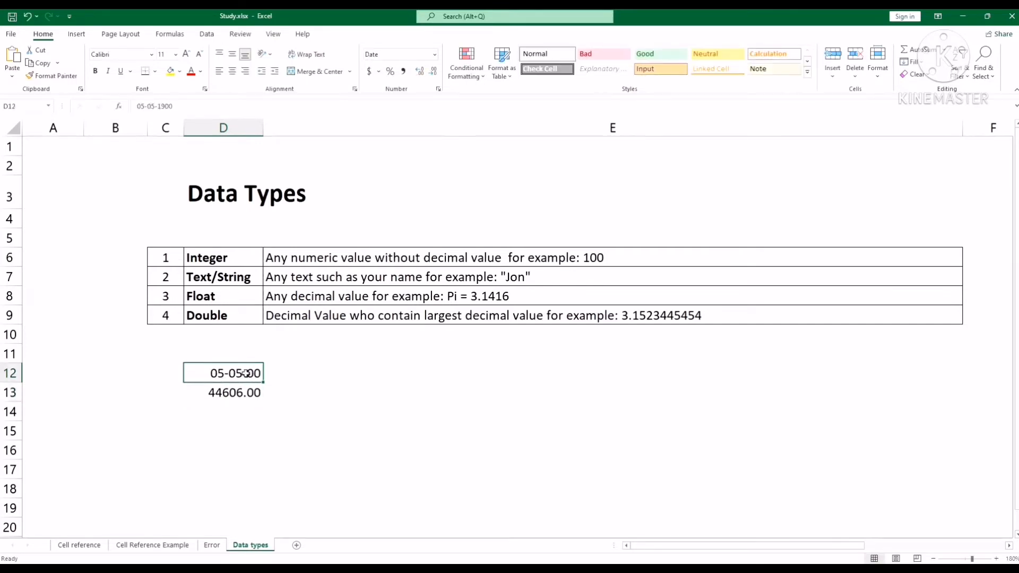
{"action": "left_click", "coordinate": [434, 54]}
{"action": "left_click", "coordinate": [423, 102]}
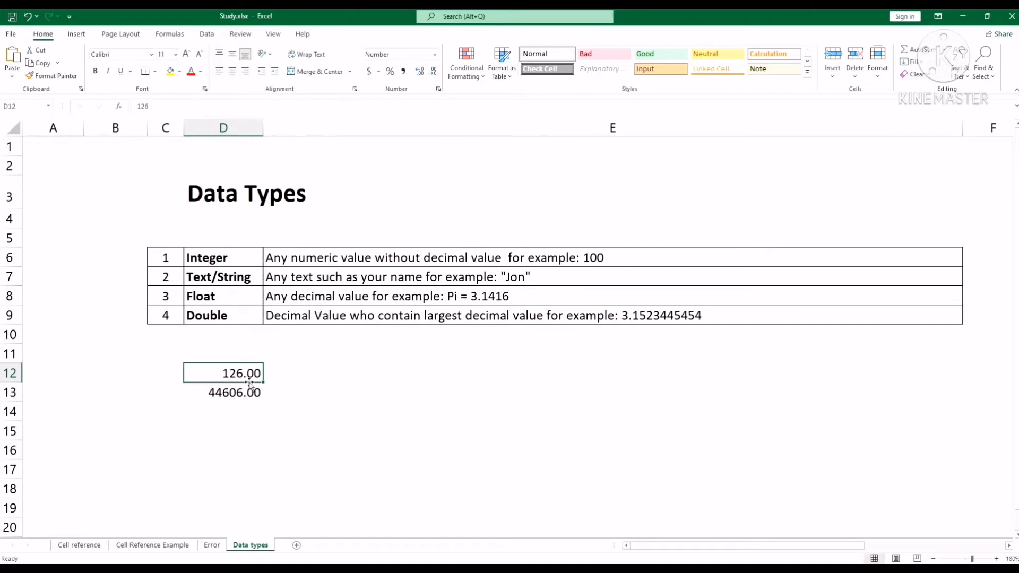
{"action": "left_click", "coordinate": [434, 54]}
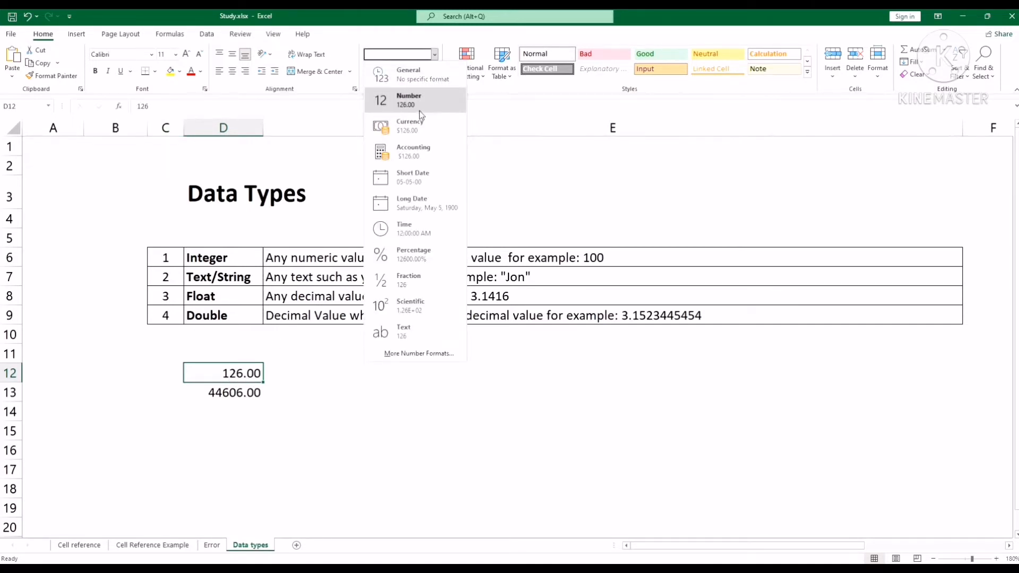
{"action": "left_click", "coordinate": [421, 179]}
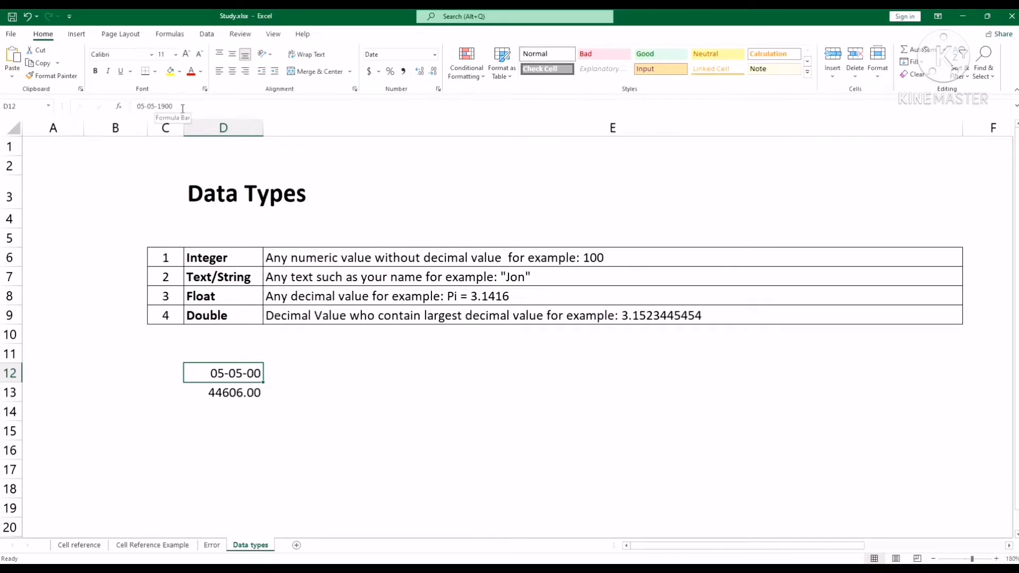
{"action": "left_click", "coordinate": [435, 54]}
{"action": "left_click", "coordinate": [421, 107]}
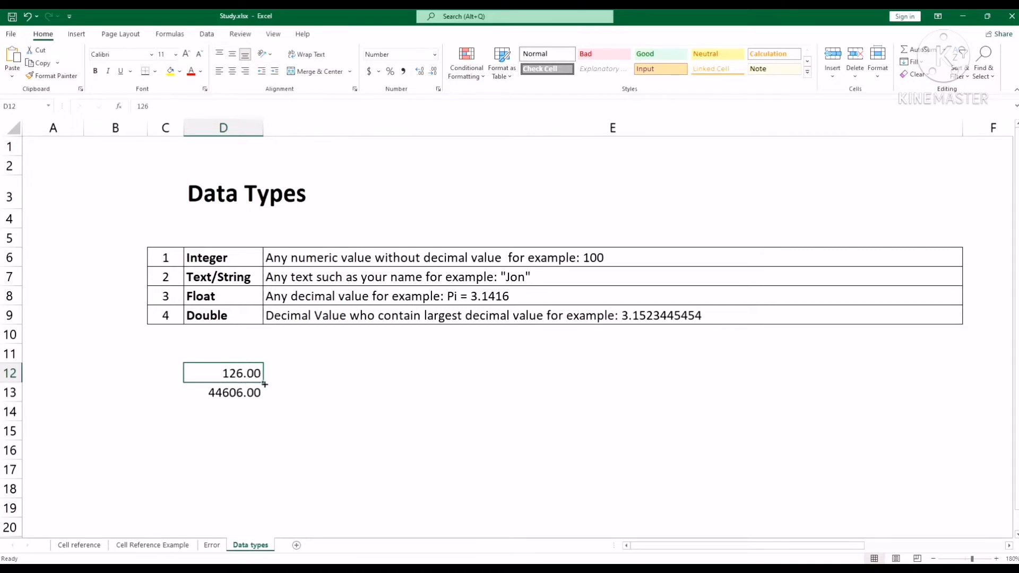
{"action": "left_click", "coordinate": [434, 55]}
{"action": "left_click", "coordinate": [420, 176]}
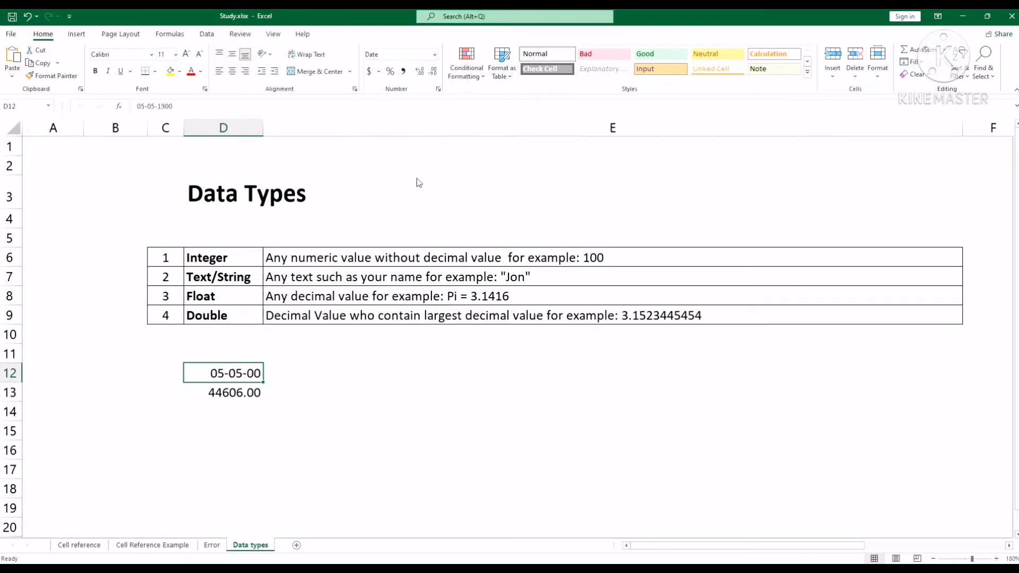
- Apply the Short Date format to the TODAY formula in cell D13
{"action": "left_click", "coordinate": [220, 417]}
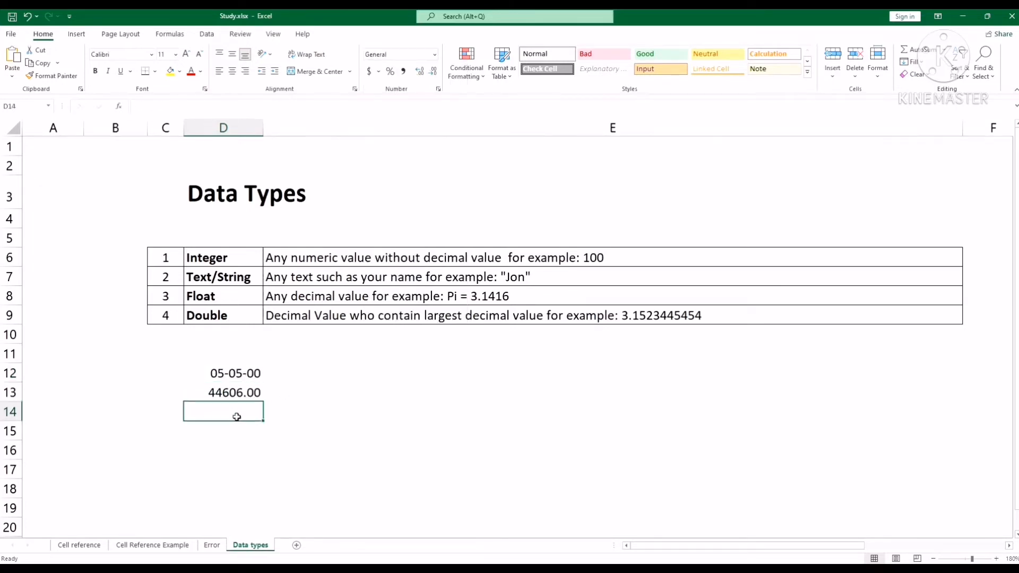
{"action": "left_click", "coordinate": [233, 398]}
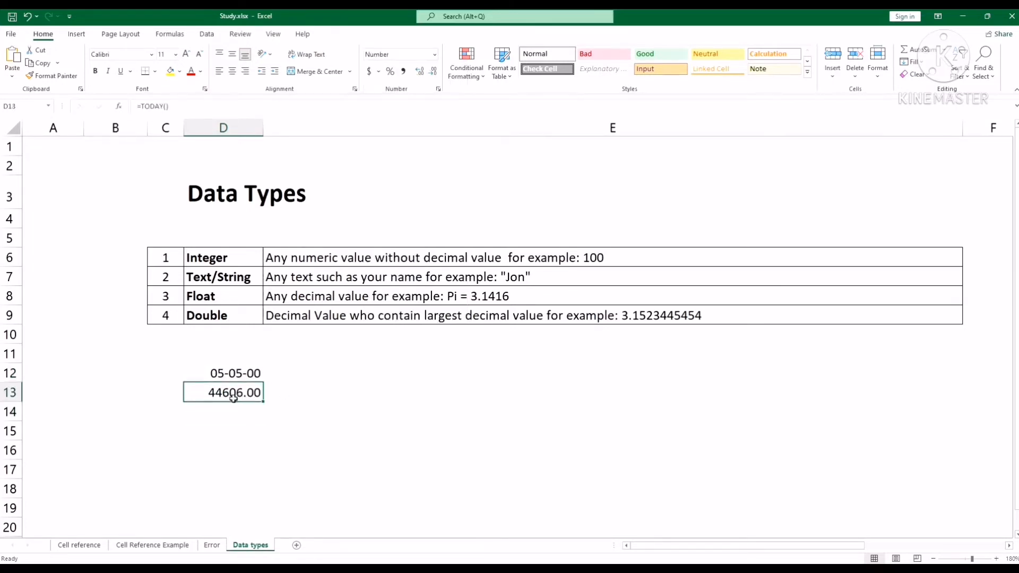
{"action": "left_click", "coordinate": [434, 55]}
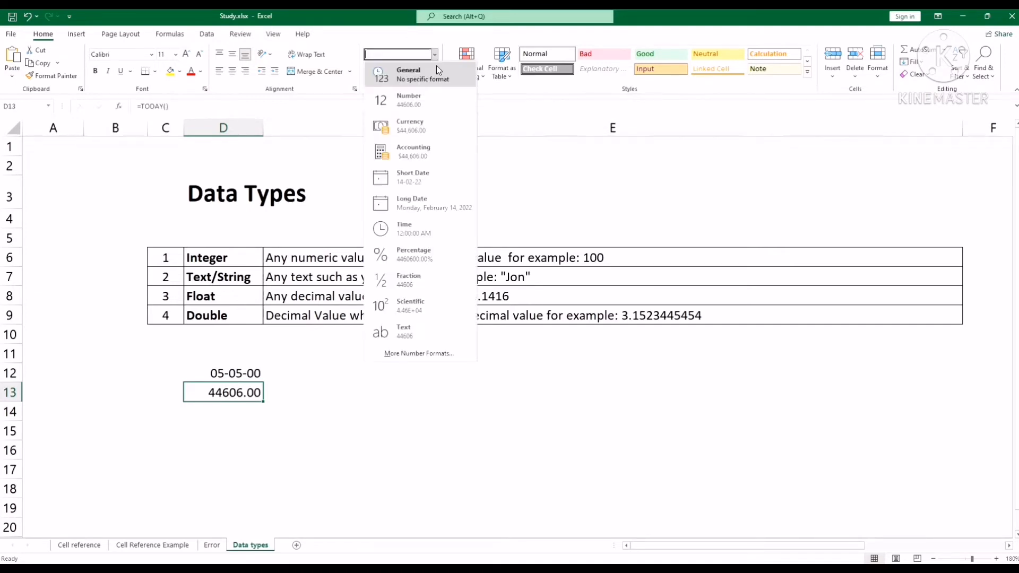
{"action": "left_click", "coordinate": [420, 182]}
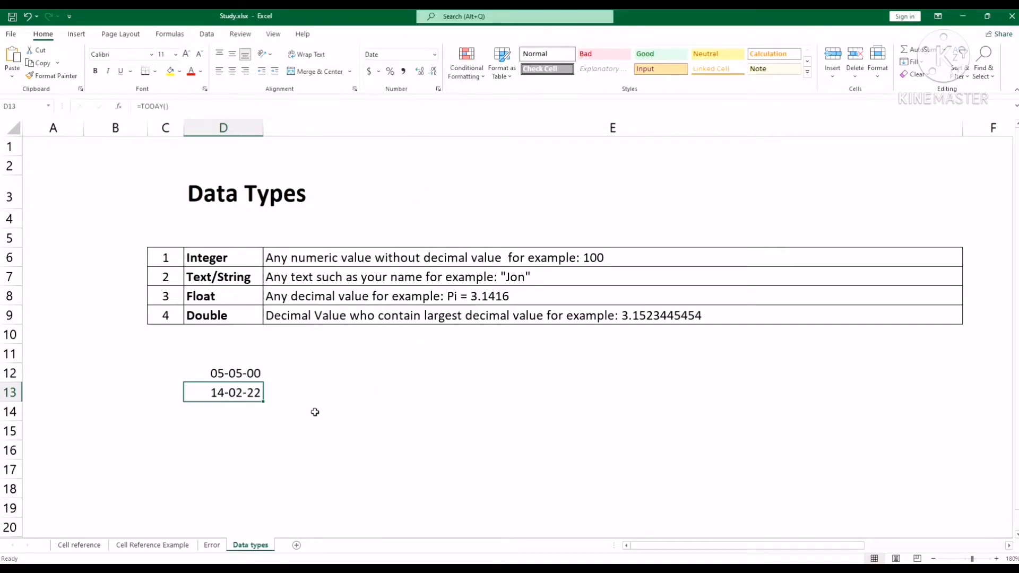
- Enter the number 14450 in cell D14 and apply the Short Date format to it
{"action": "left_click", "coordinate": [242, 418]}
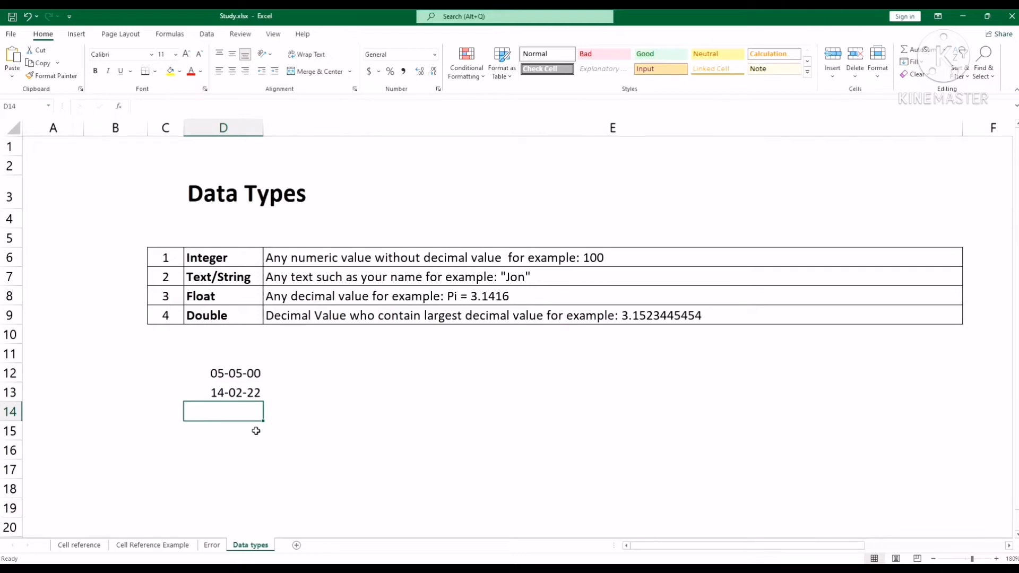
{"action": "type", "text": "144"}
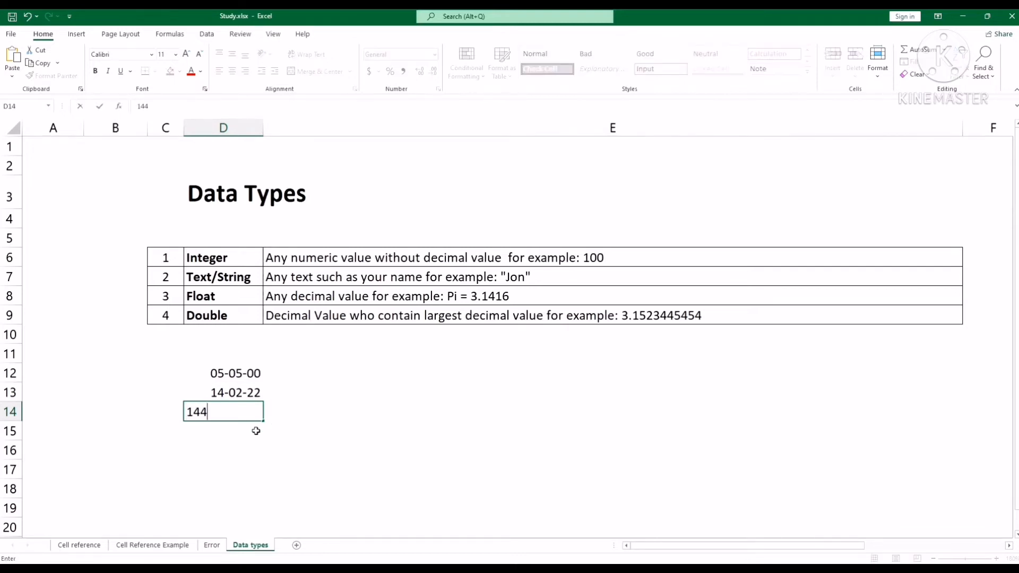
{"action": "type", "text": "50"}
{"action": "key", "text": "Return"}
{"action": "left_click", "coordinate": [249, 413]}
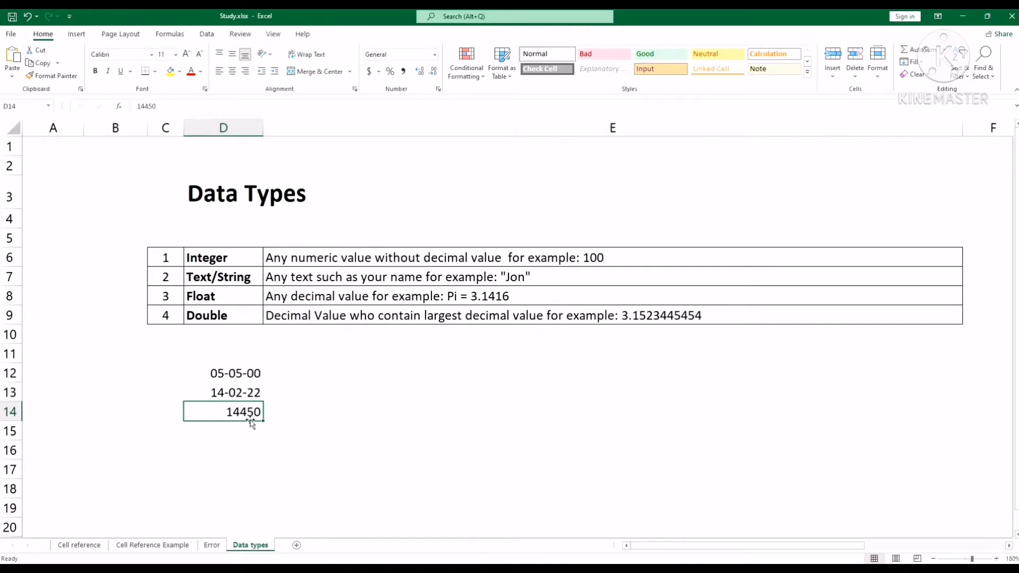
{"action": "left_click", "coordinate": [434, 55]}
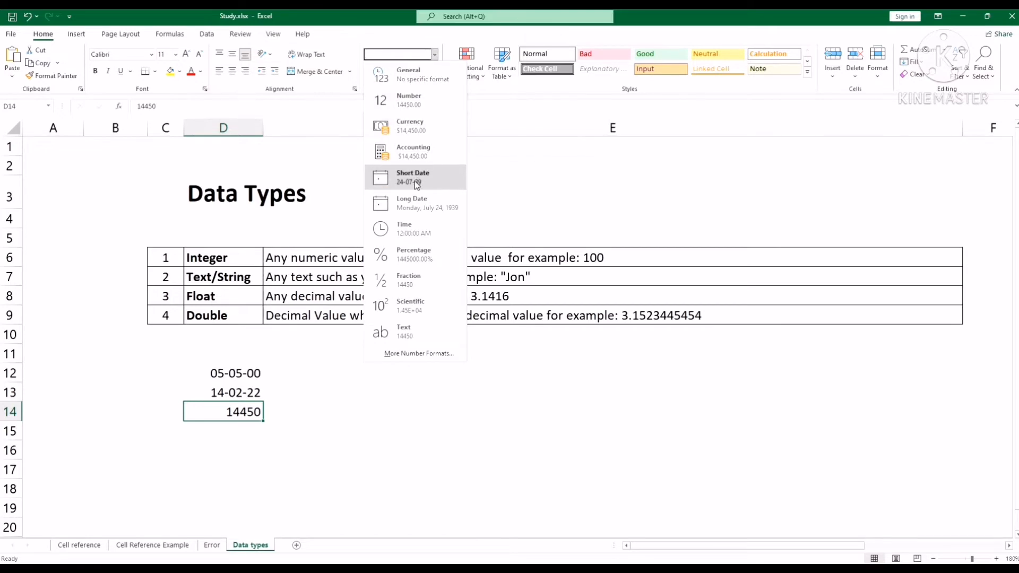
{"action": "left_click", "coordinate": [416, 183]}
{"action": "left_click", "coordinate": [285, 416]}
{"action": "left_click", "coordinate": [247, 418]}
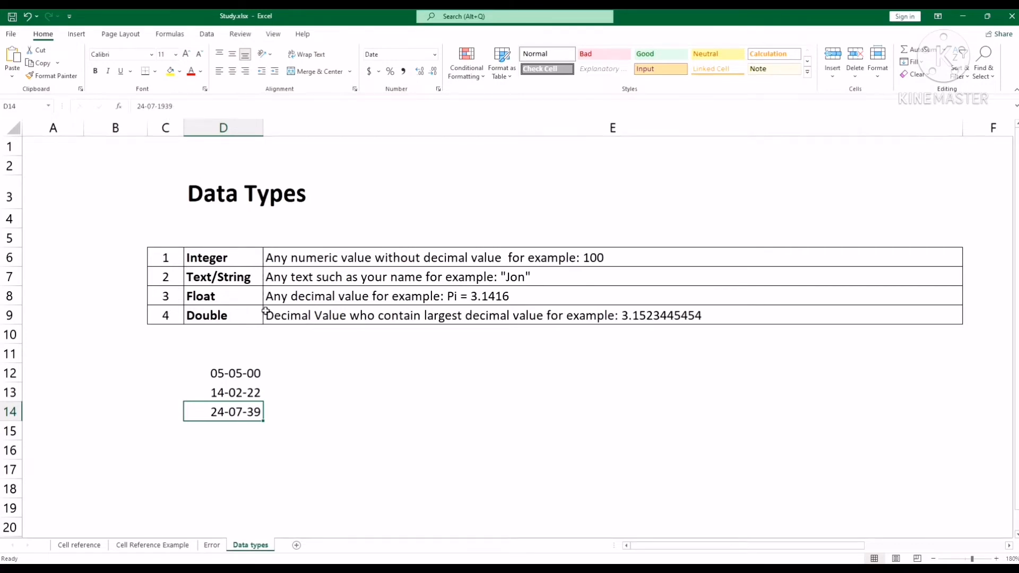
- Display the value in cell D14 in the Number format
{"action": "left_click", "coordinate": [434, 55]}
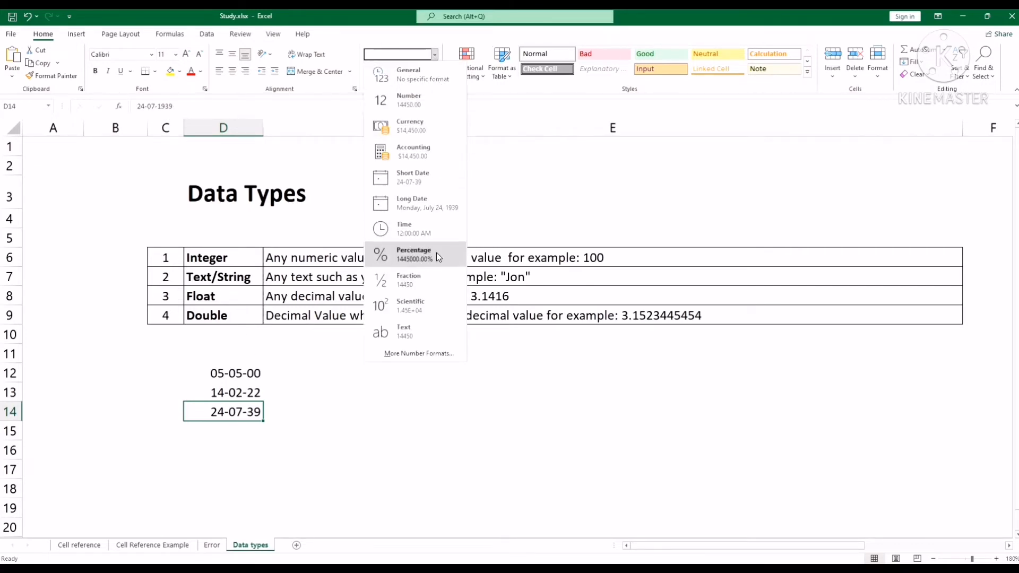
{"action": "left_click", "coordinate": [415, 109]}
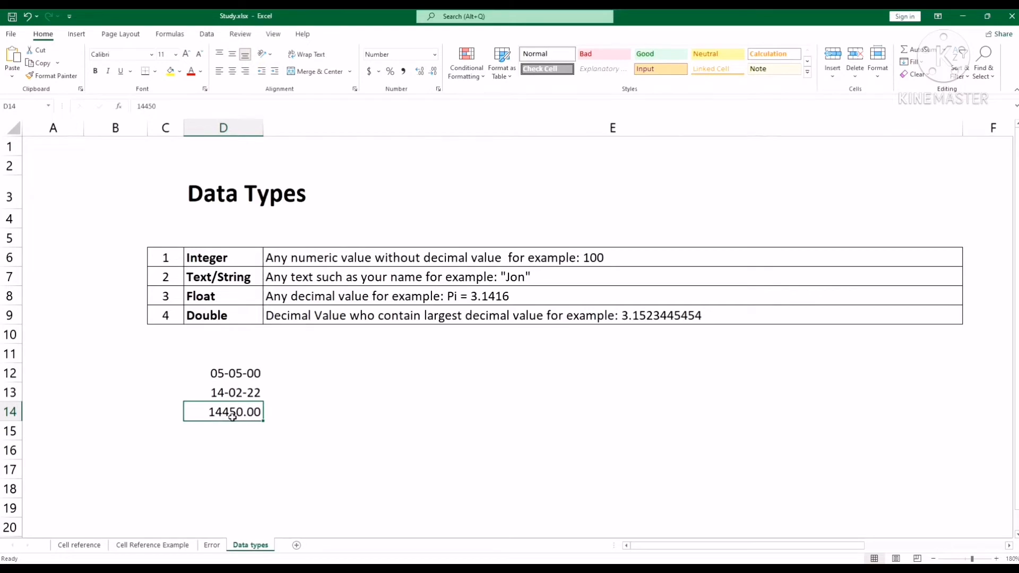
{"action": "left_click", "coordinate": [283, 418]}
{"action": "left_click", "coordinate": [247, 415]}
- Compare the dates in cells D12 and D13 with the number in D14
{"action": "left_click", "coordinate": [246, 396]}
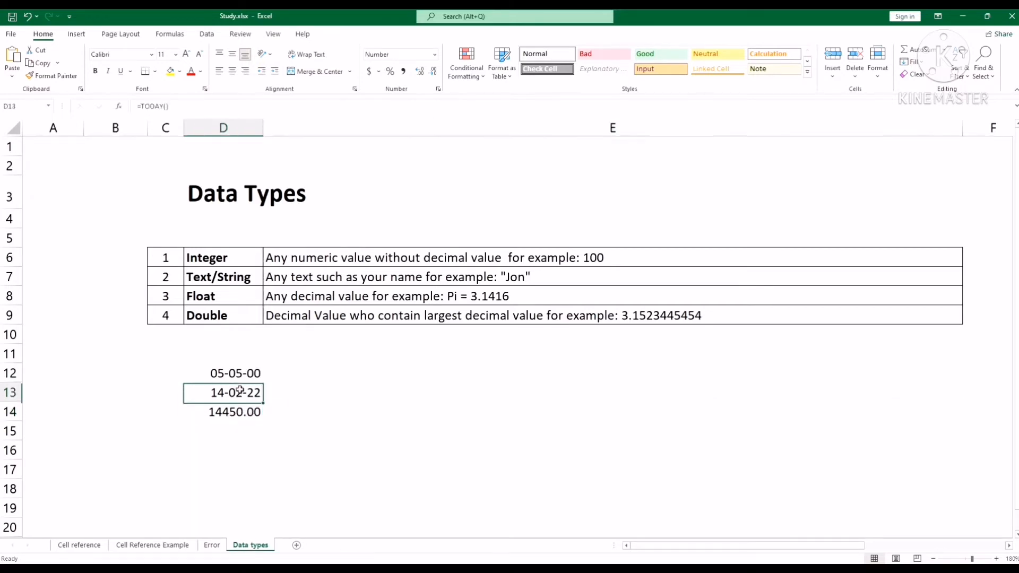
{"action": "left_click", "coordinate": [244, 377]}
{"action": "left_click", "coordinate": [246, 398]}
{"action": "left_click", "coordinate": [247, 415]}
{"action": "left_click", "coordinate": [246, 374]}
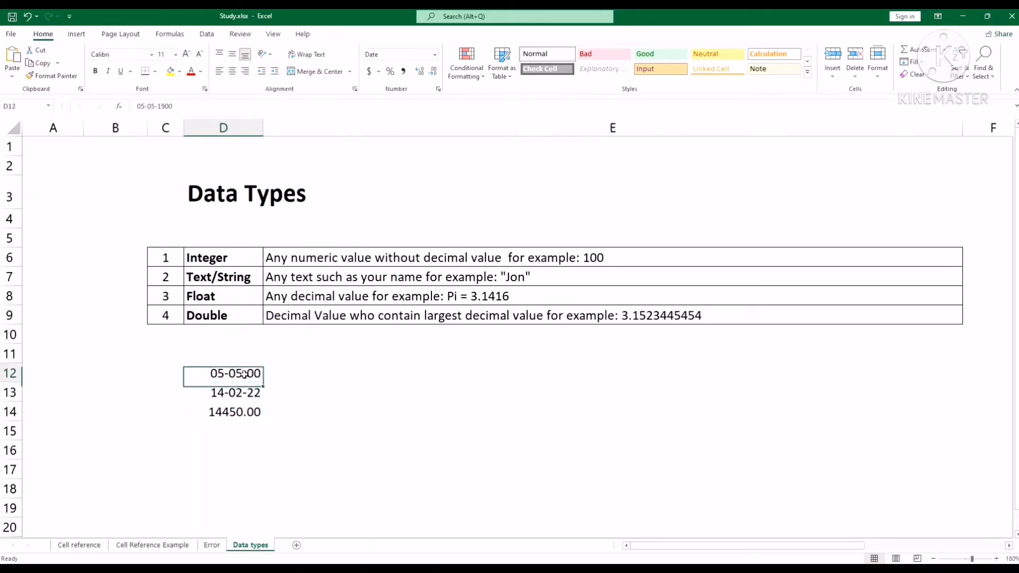
{"action": "left_click", "coordinate": [296, 397]}
{"action": "left_click", "coordinate": [242, 374]}
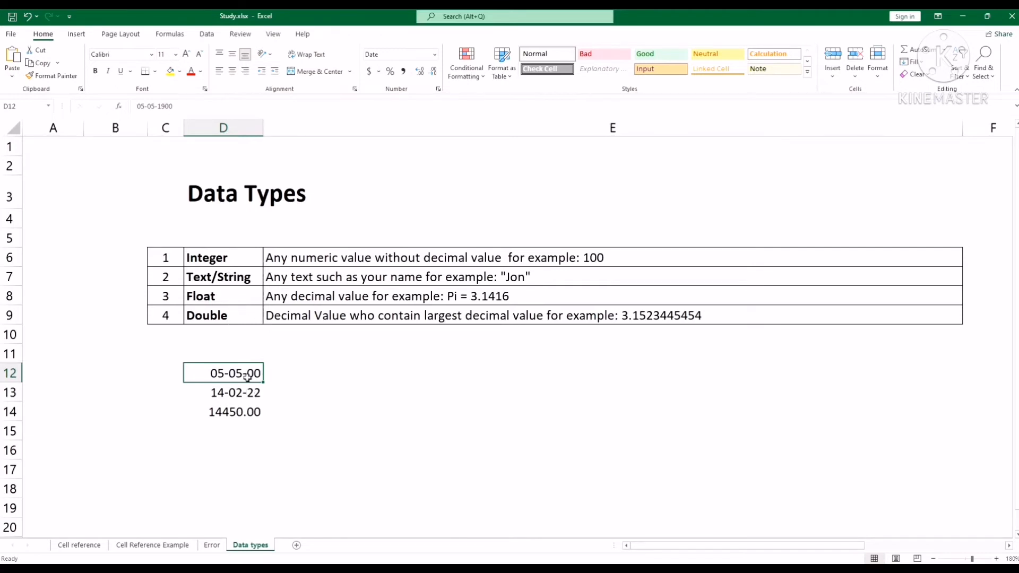
- Examine the number formats available for the range D12:D14 without applying one
{"action": "left_click_drag", "start_coordinate": [250, 374], "coordinate": [244, 415]}
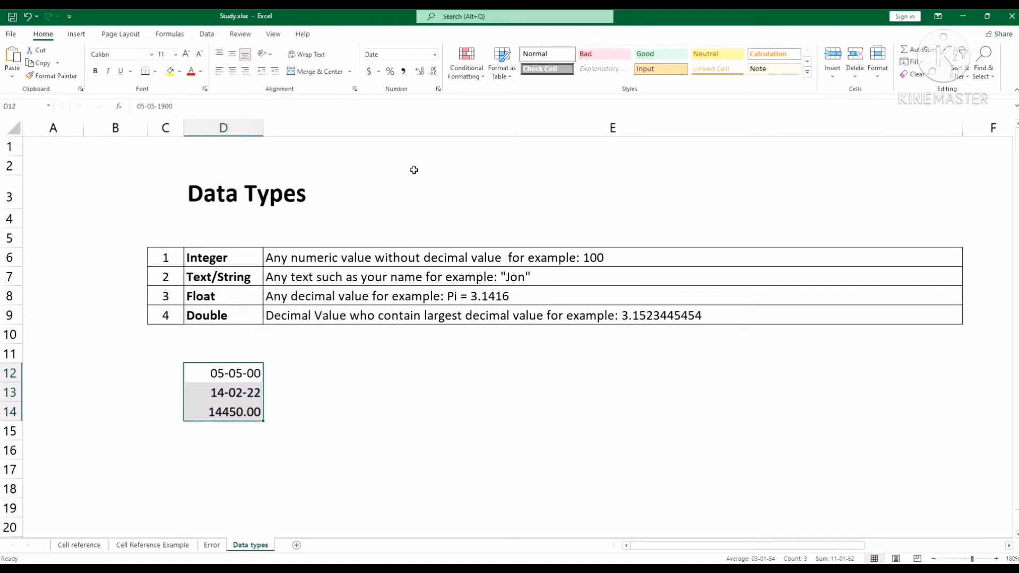
{"action": "left_click", "coordinate": [435, 55]}
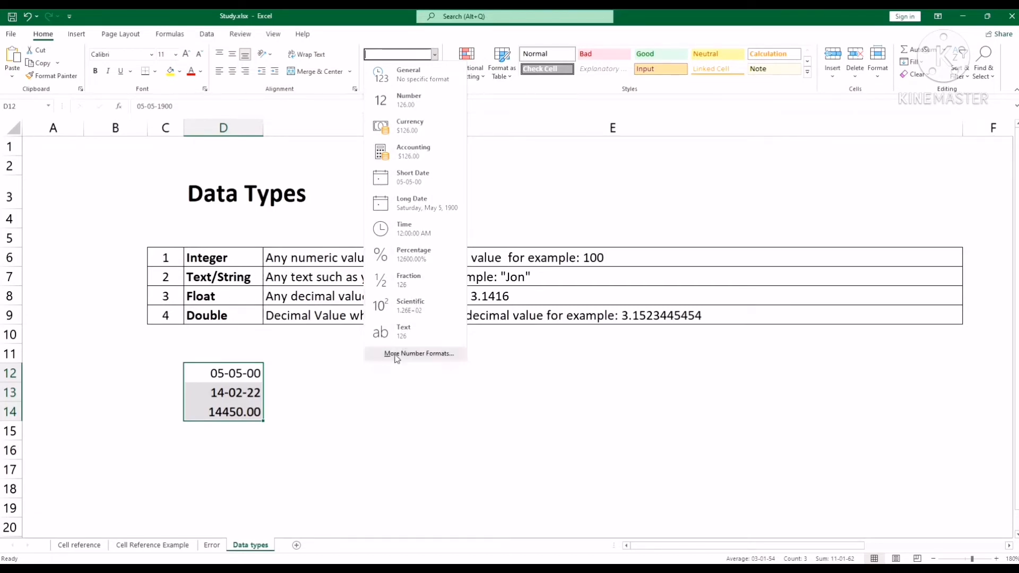
{"action": "left_click", "coordinate": [341, 407]}
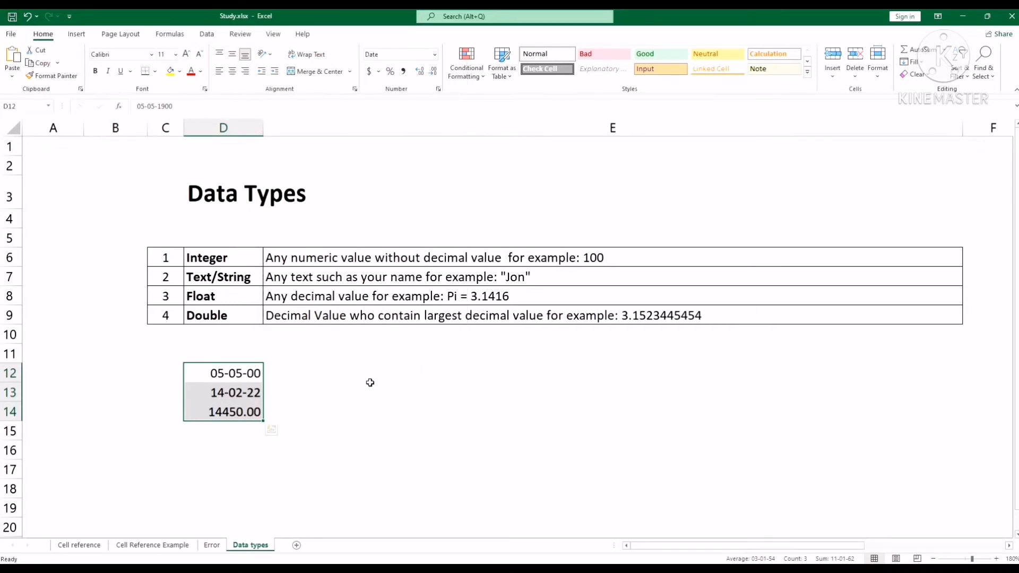
{"action": "left_click", "coordinate": [361, 397]}
- Start inserting a function in cell D17, search for "average" and browse the suggested functions
{"action": "left_click", "coordinate": [282, 467]}
{"action": "left_click", "coordinate": [194, 464]}
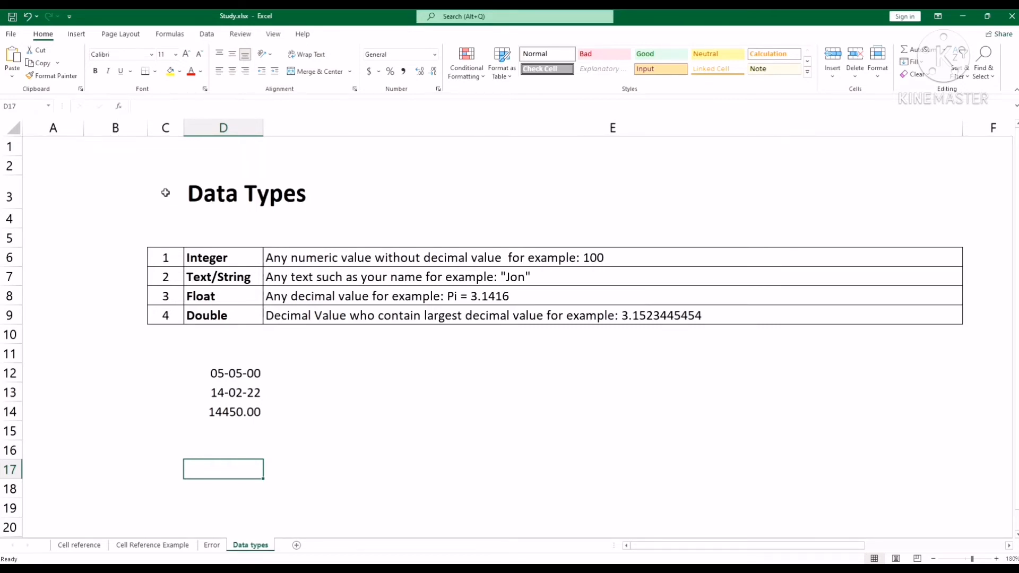
{"action": "left_click", "coordinate": [120, 106]}
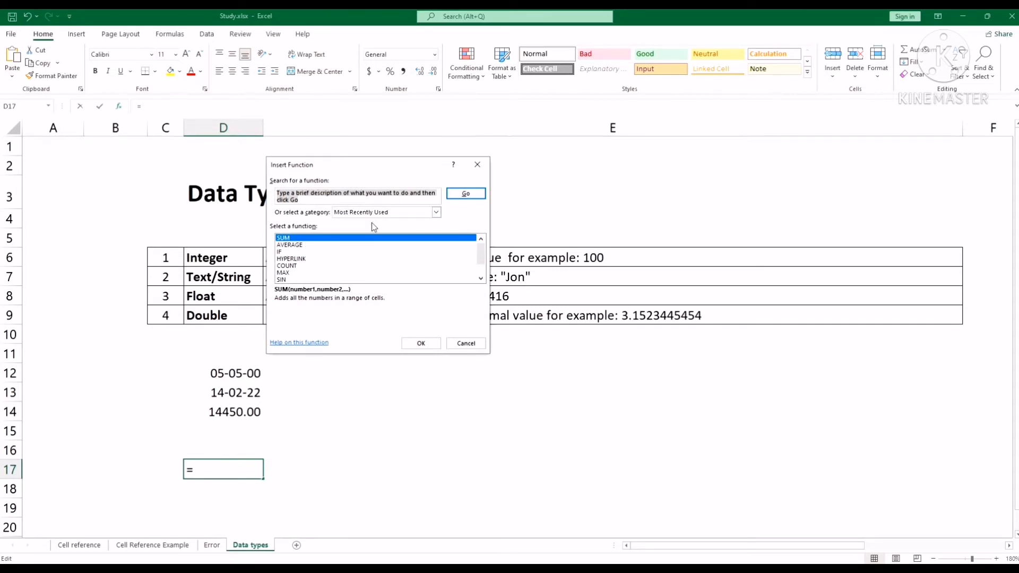
{"action": "type", "text": "a"}
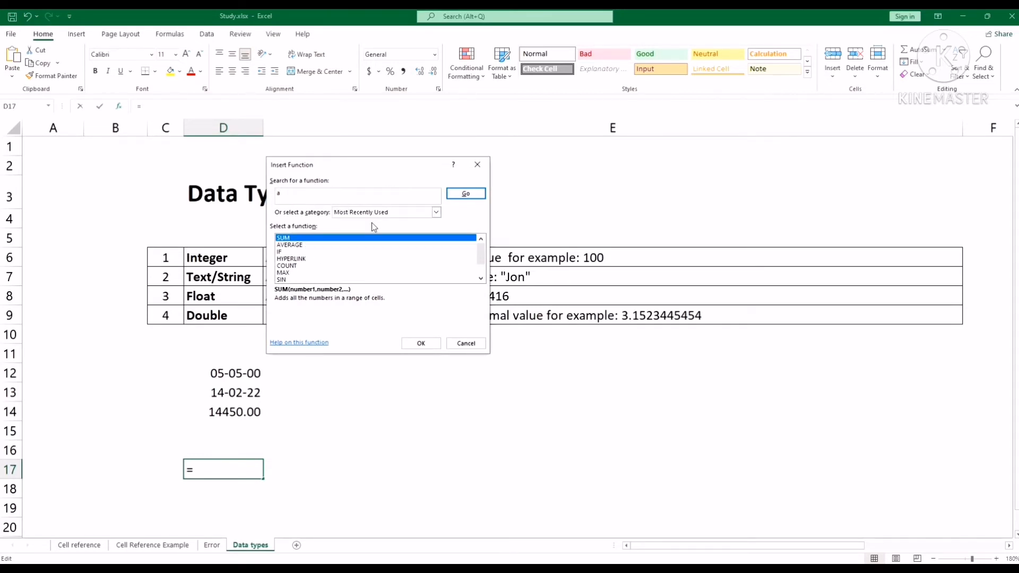
{"action": "type", "text": "verage"}
{"action": "left_click", "coordinate": [466, 194]}
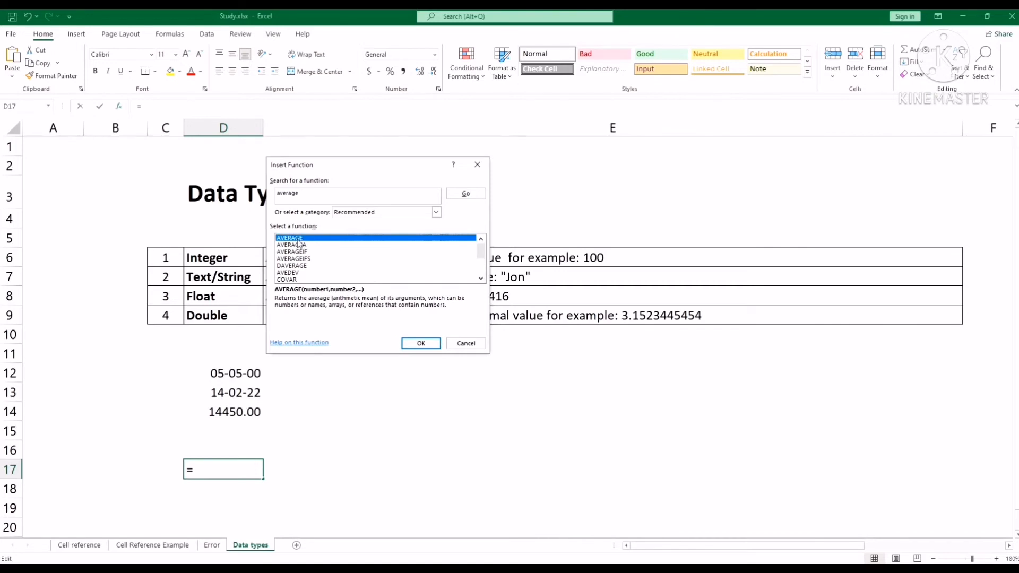
{"action": "left_click", "coordinate": [480, 263]}
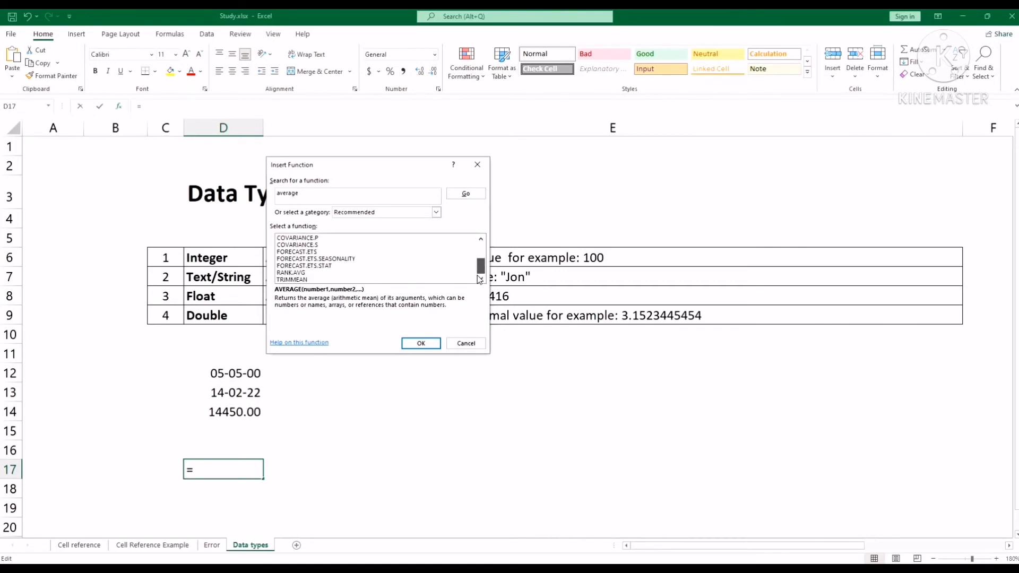
{"action": "scroll", "coordinate": [479, 273], "scroll_direction": "up", "scroll_amount": 3}
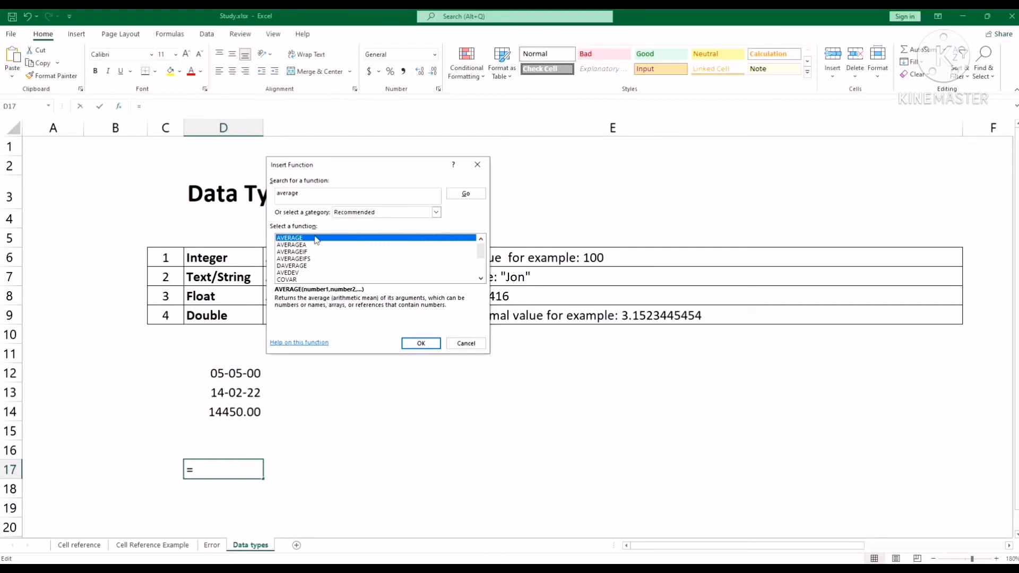
- Search the functions for "SUMIF", read the descriptions of SUMIF and SUMIFS, and close the search without inserting one
{"action": "left_click", "coordinate": [318, 195]}
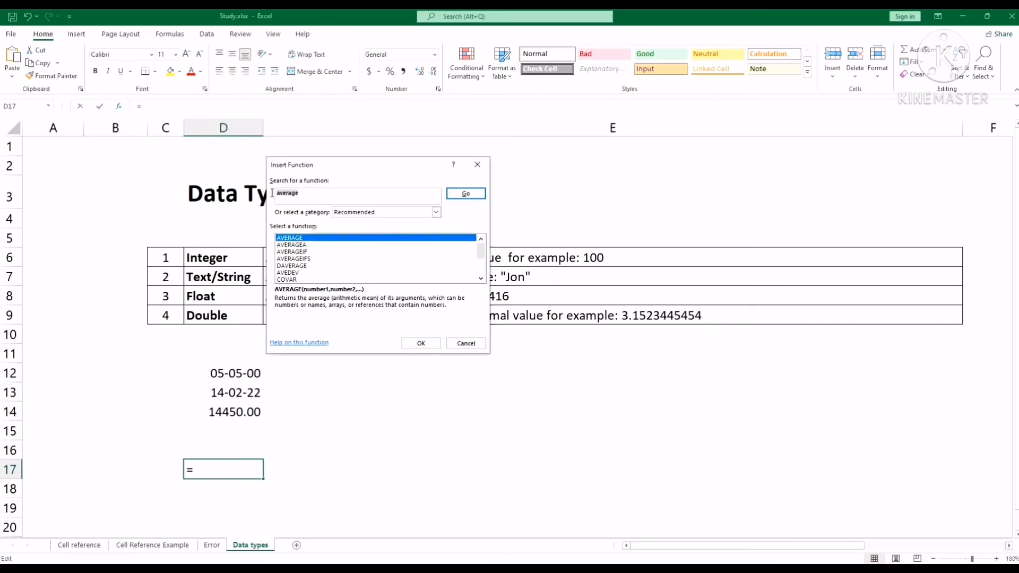
{"action": "type", "text": "s"}
{"action": "left_click", "coordinate": [465, 193]}
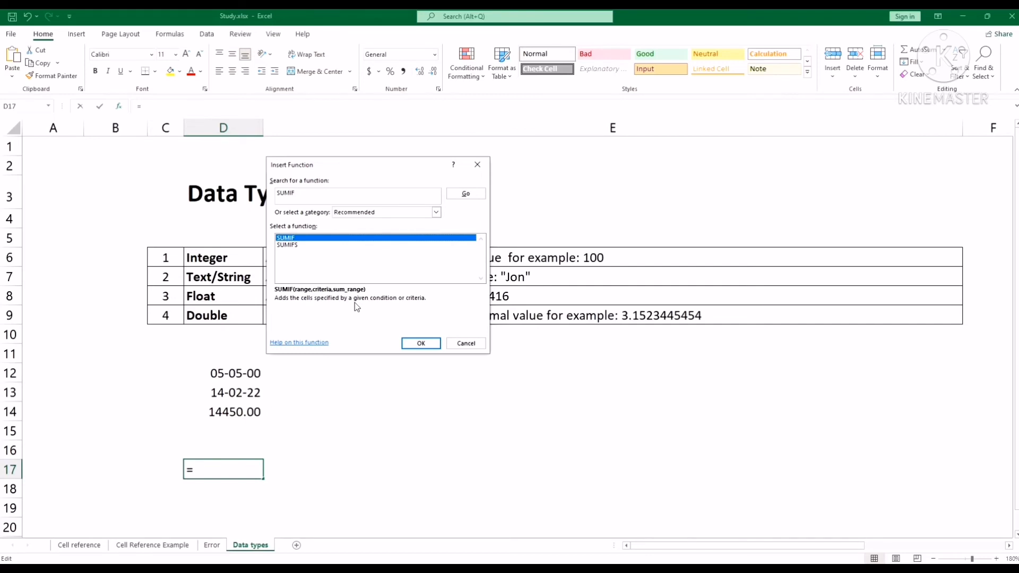
{"action": "left_click", "coordinate": [292, 245]}
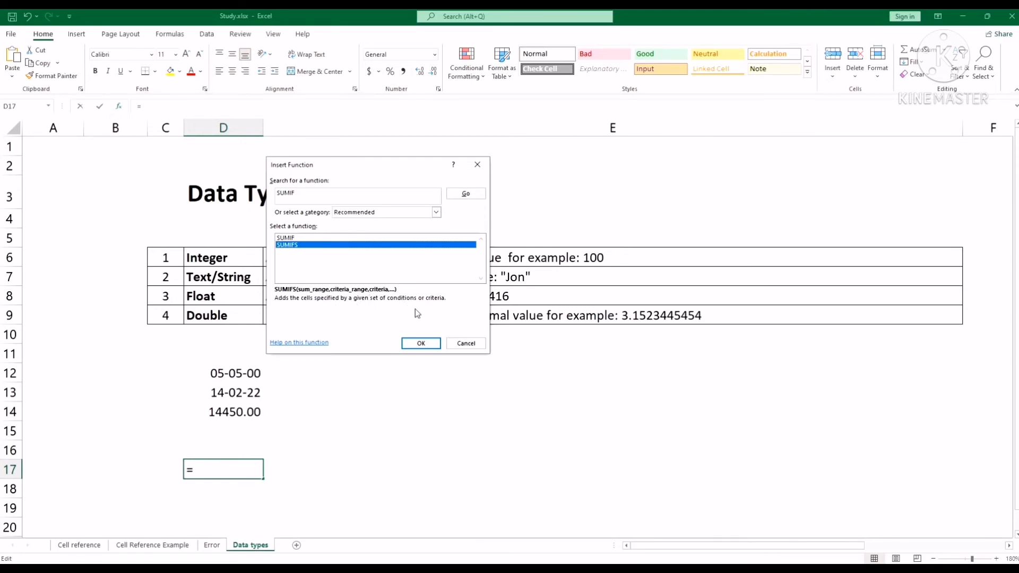
{"action": "left_click", "coordinate": [465, 343]}
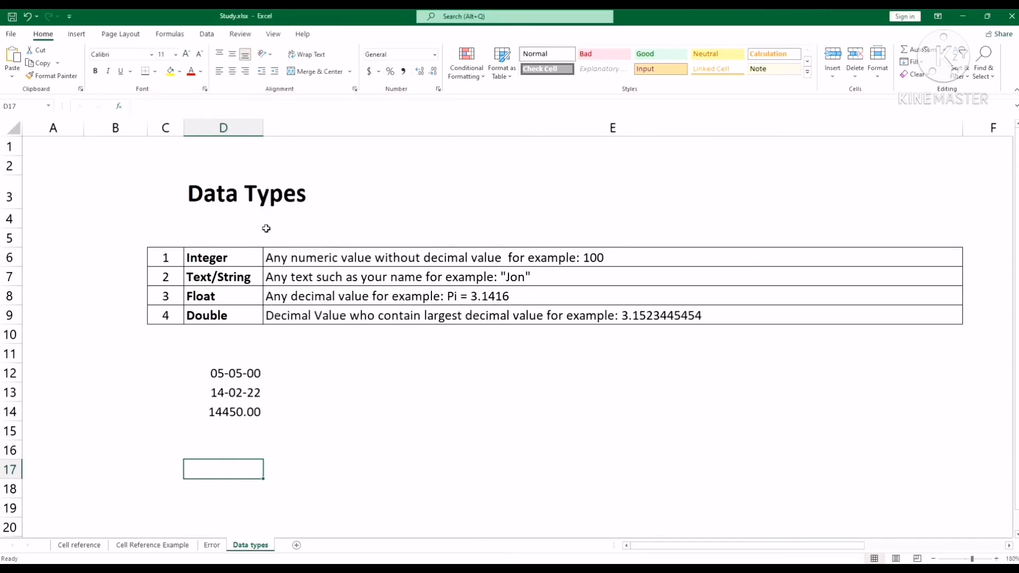
- Browse the AutoSum, recently used and financial functions in the function library without inserting one
{"action": "left_click", "coordinate": [171, 34]}
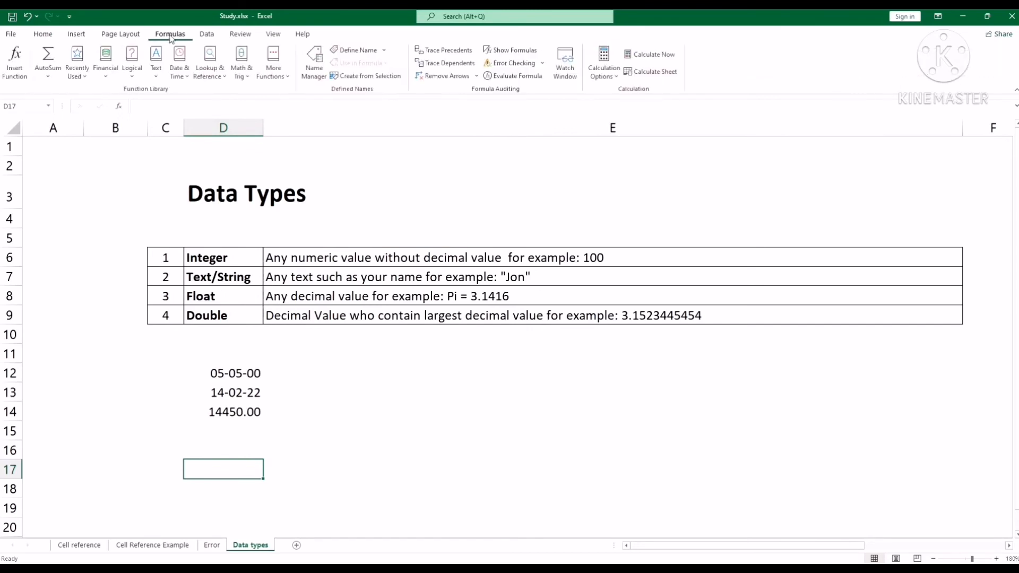
{"action": "left_click", "coordinate": [53, 77]}
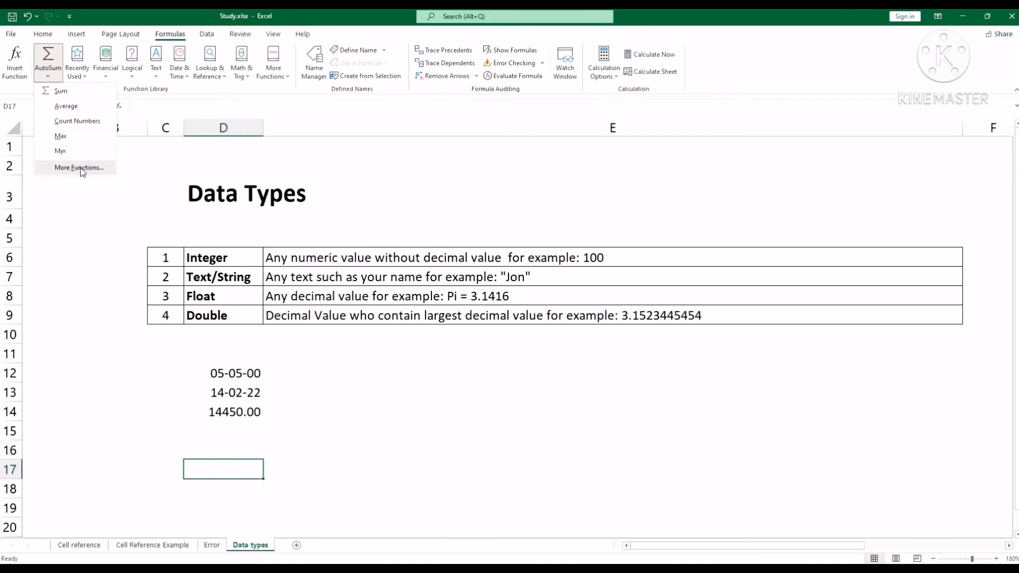
{"action": "left_click", "coordinate": [106, 9]}
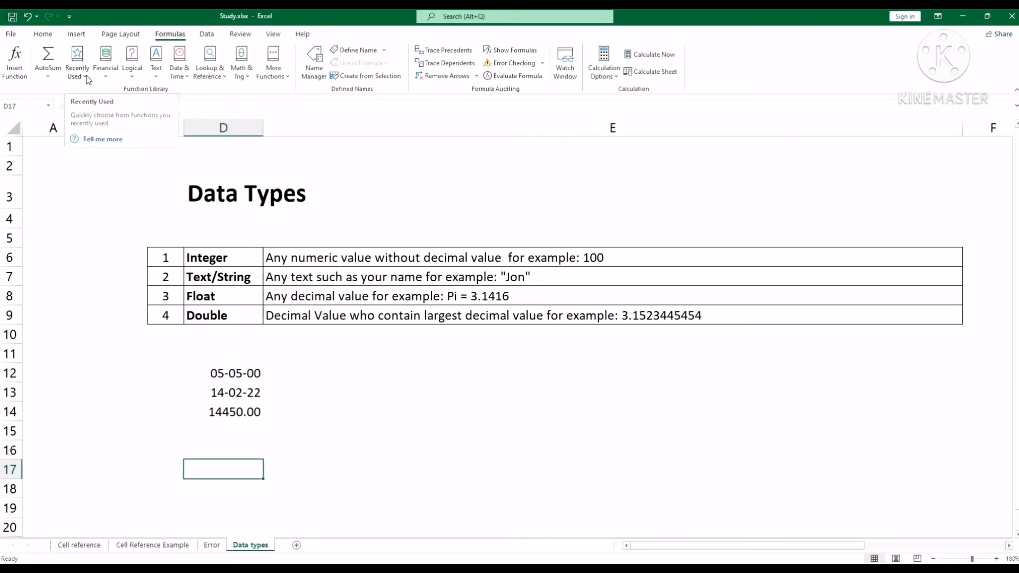
{"action": "left_click", "coordinate": [86, 77]}
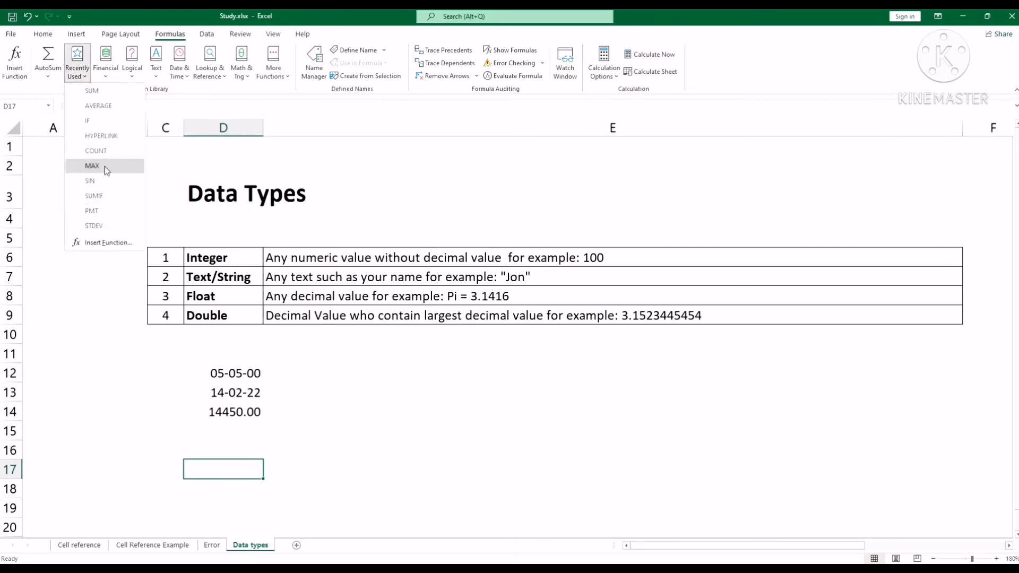
{"action": "left_click", "coordinate": [148, 31]}
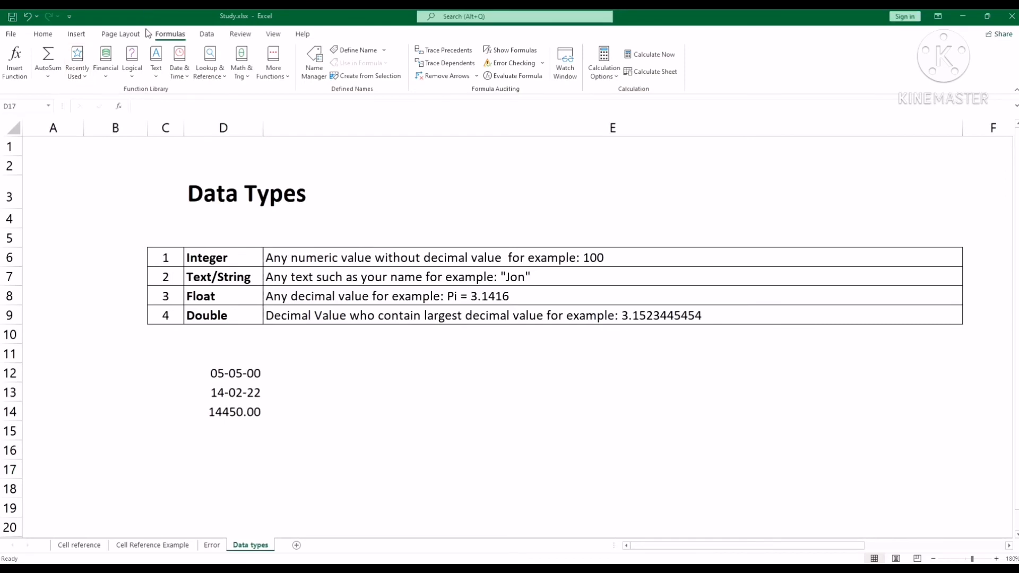
{"action": "left_click", "coordinate": [107, 80]}
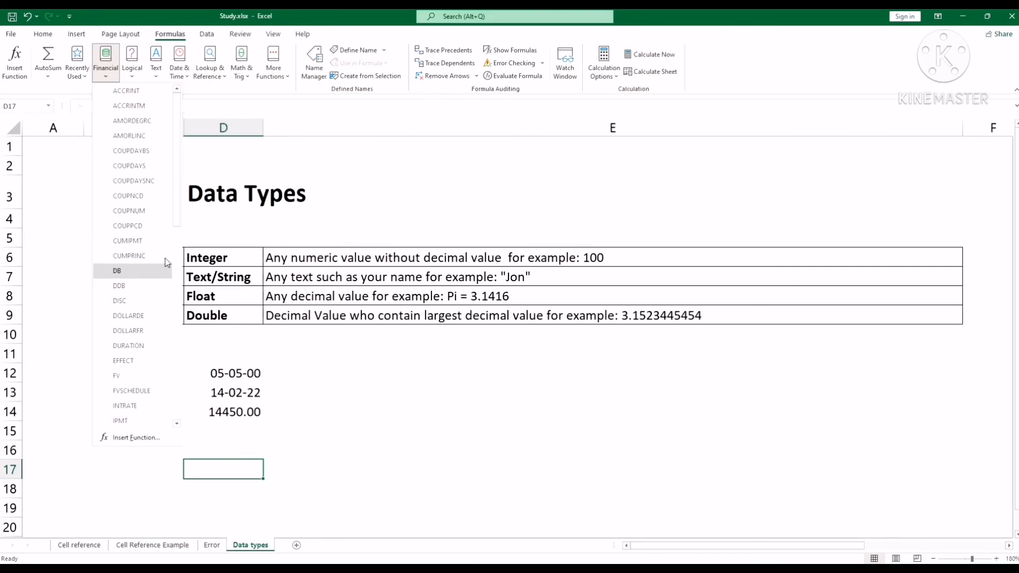
{"action": "left_click_drag", "start_coordinate": [180, 218], "coordinate": [183, 176]}
{"action": "left_click", "coordinate": [168, 11]}
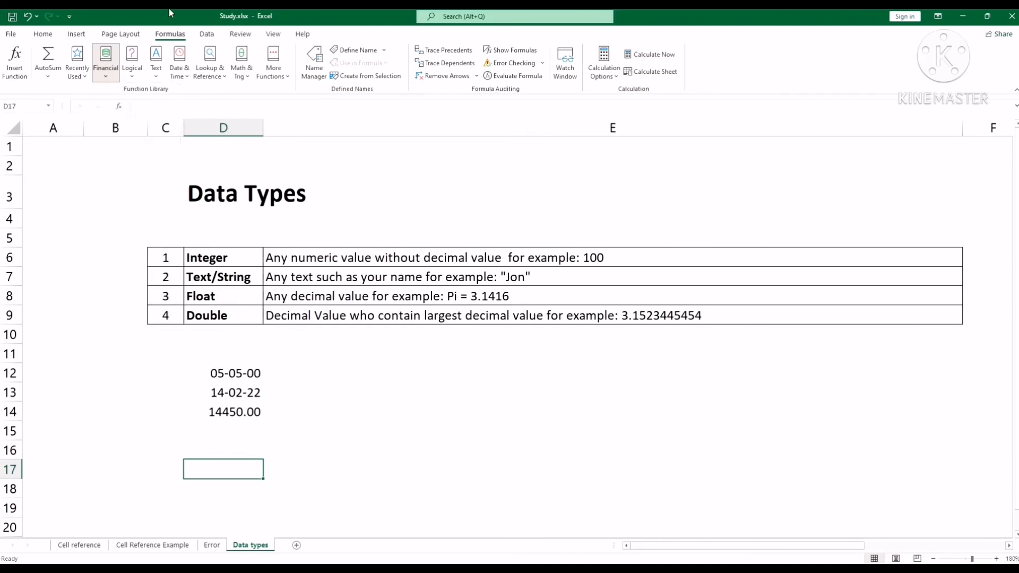
- Browse the logical and text functions in the function library without inserting one
{"action": "left_click", "coordinate": [132, 74]}
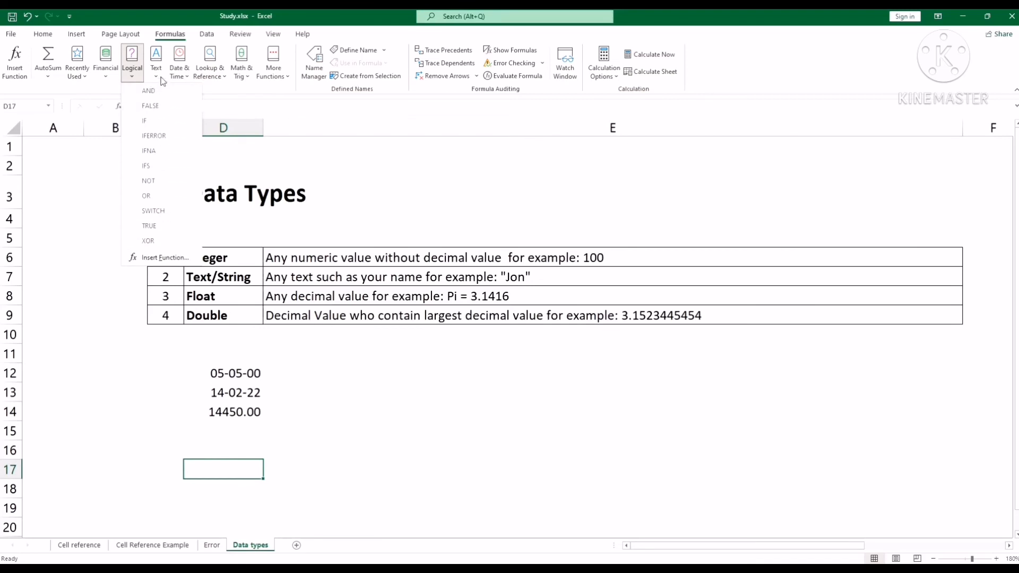
{"action": "left_click", "coordinate": [159, 77]}
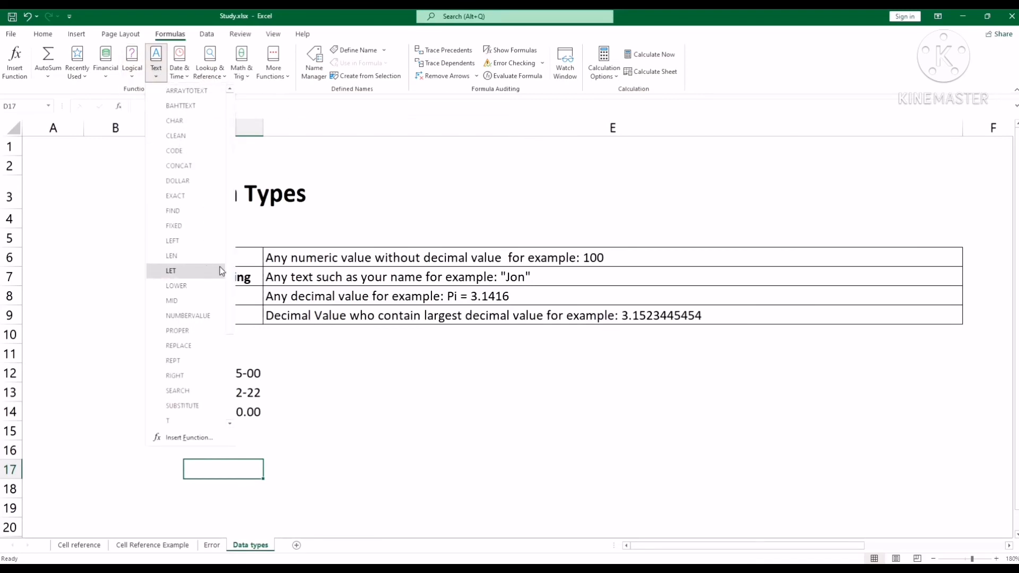
{"action": "mouse_move", "coordinate": [229, 264]}
{"action": "left_mouse_down"}
{"action": "mouse_move", "coordinate": [228, 361]}
{"action": "mouse_move", "coordinate": [227, 245]}
{"action": "left_mouse_up"}
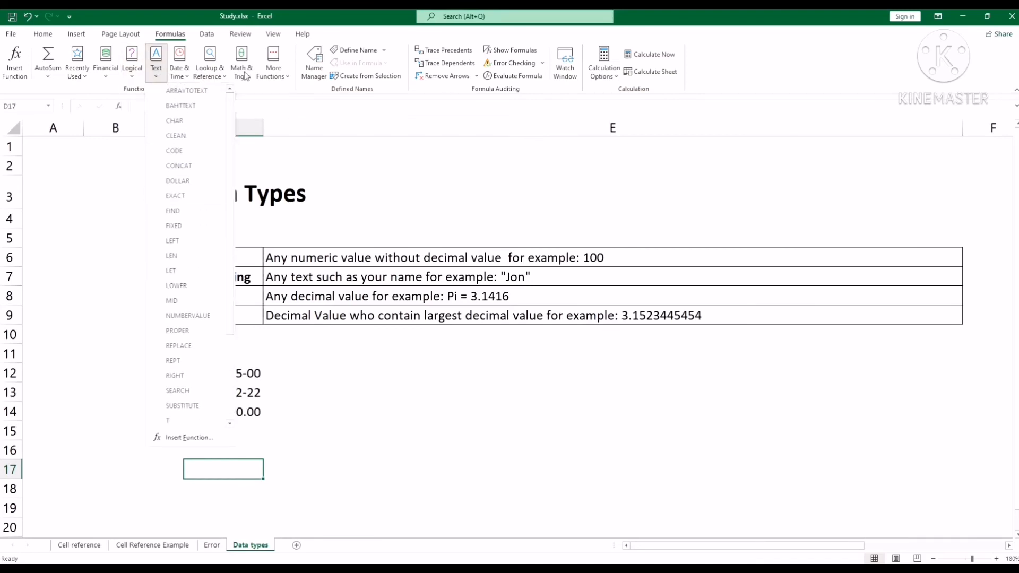
{"action": "left_click", "coordinate": [333, 11]}
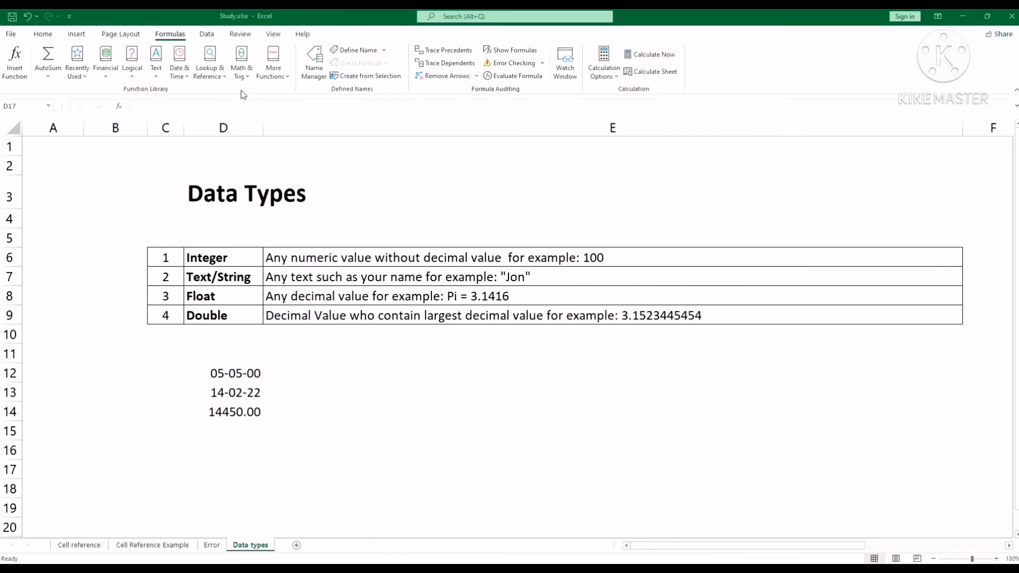
- Read the description of the financial function DDB, search for "ddb" with Insert Function, and cancel without inserting it
{"action": "left_click", "coordinate": [109, 75]}
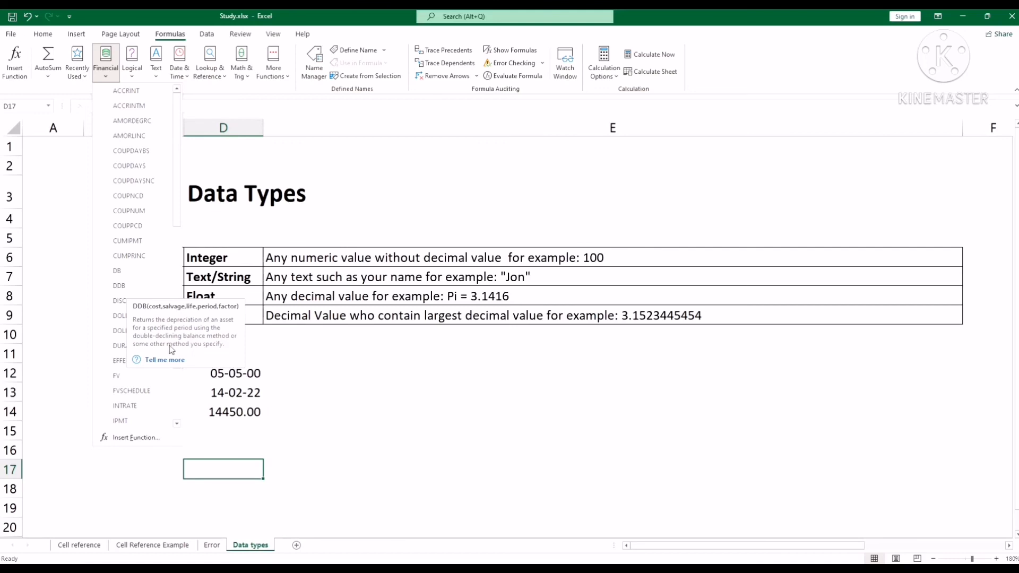
{"action": "left_click", "coordinate": [73, 177]}
{"action": "left_click", "coordinate": [43, 34]}
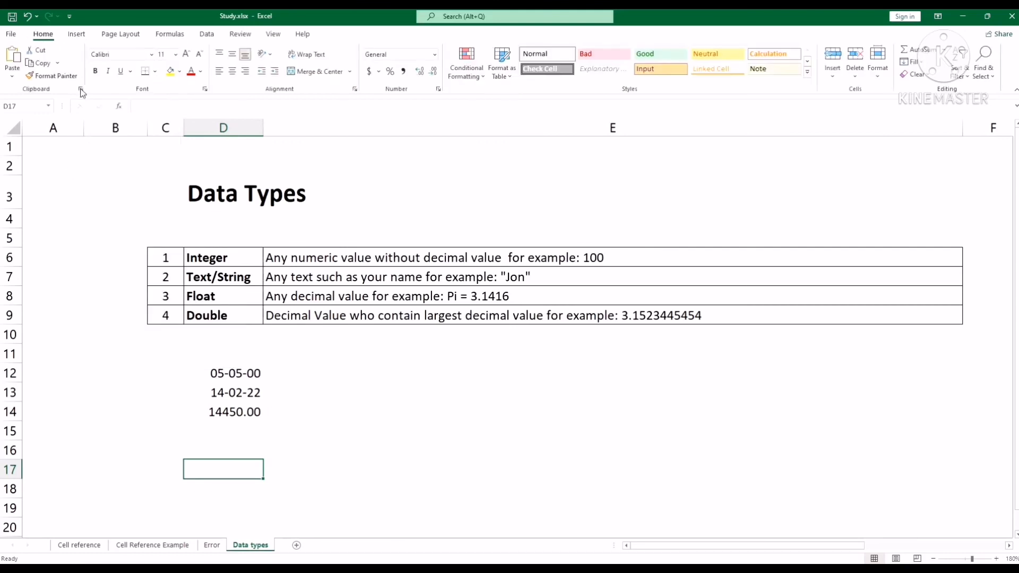
{"action": "left_click", "coordinate": [119, 106]}
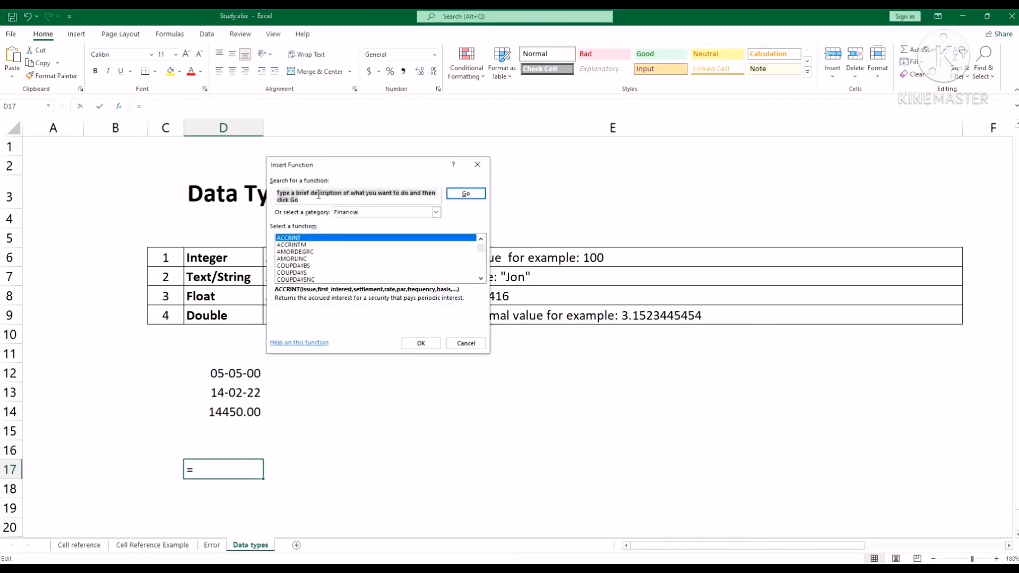
{"action": "type", "text": "ddb"}
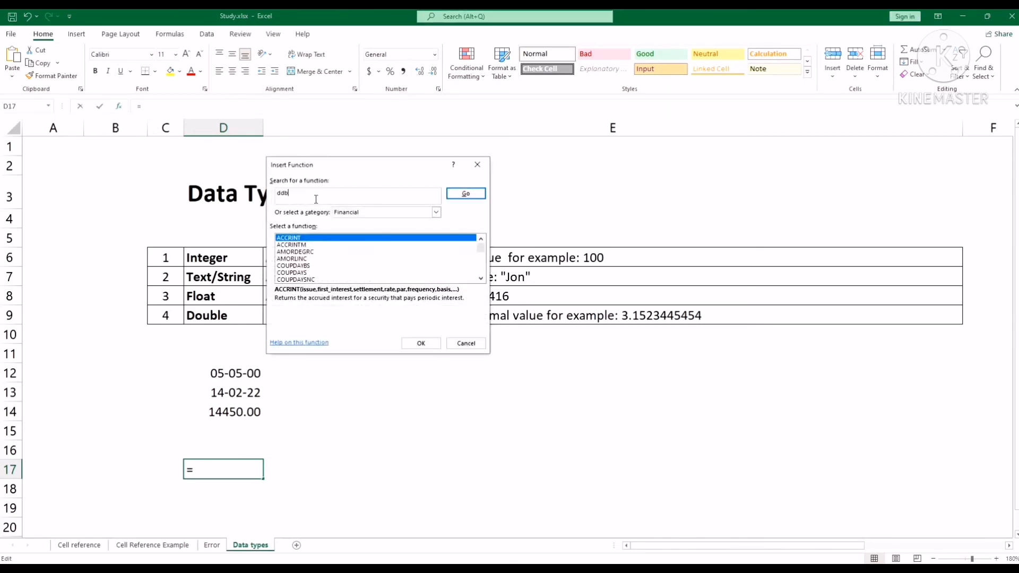
{"action": "left_click", "coordinate": [466, 194]}
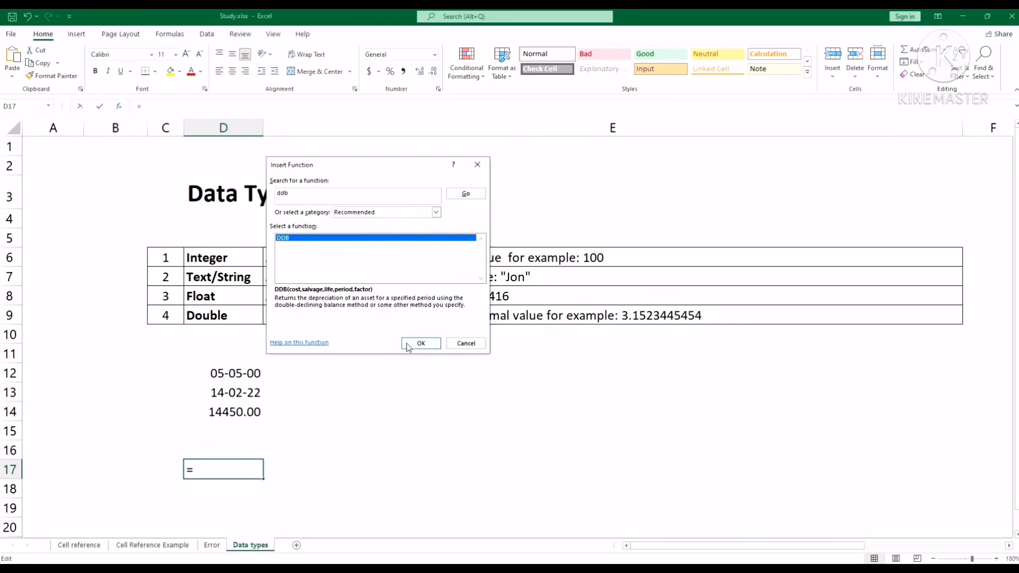
{"action": "left_click", "coordinate": [478, 164]}
{"action": "left_click", "coordinate": [376, 414]}
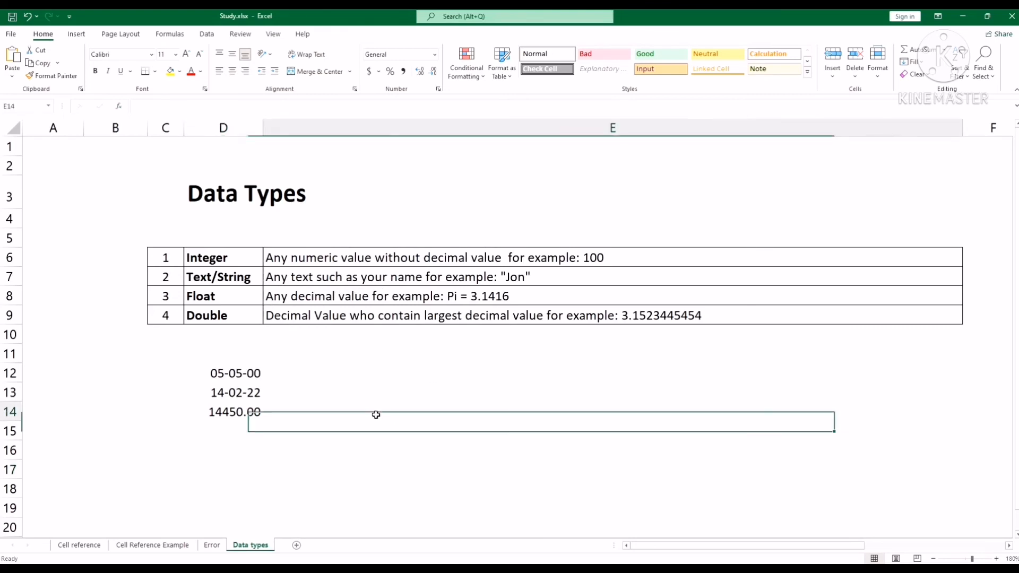
{"action": "left_click", "coordinate": [310, 471]}
{"action": "left_click", "coordinate": [216, 472]}
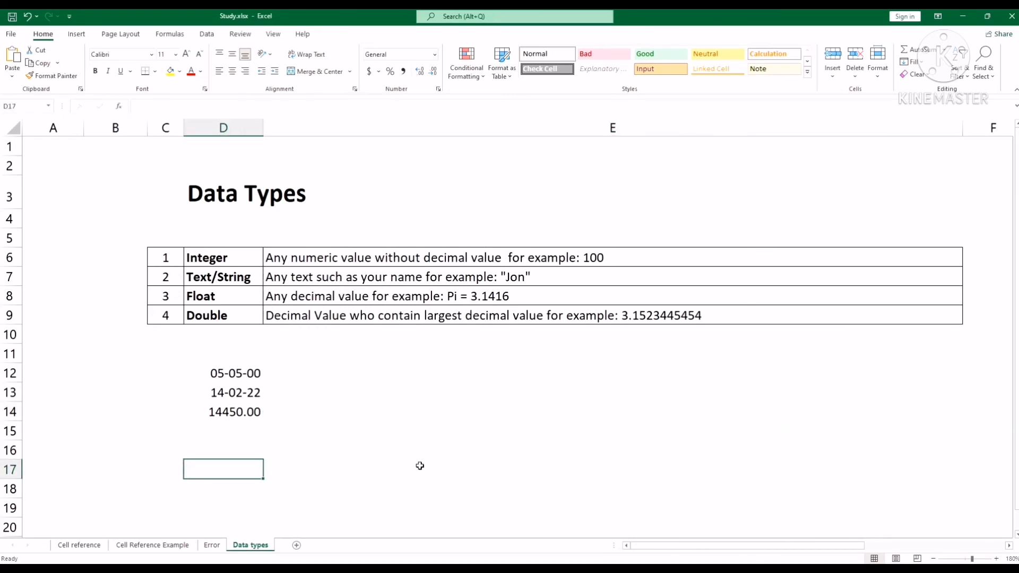
{"action": "left_click", "coordinate": [267, 207]}
{"action": "left_click", "coordinate": [227, 189]}
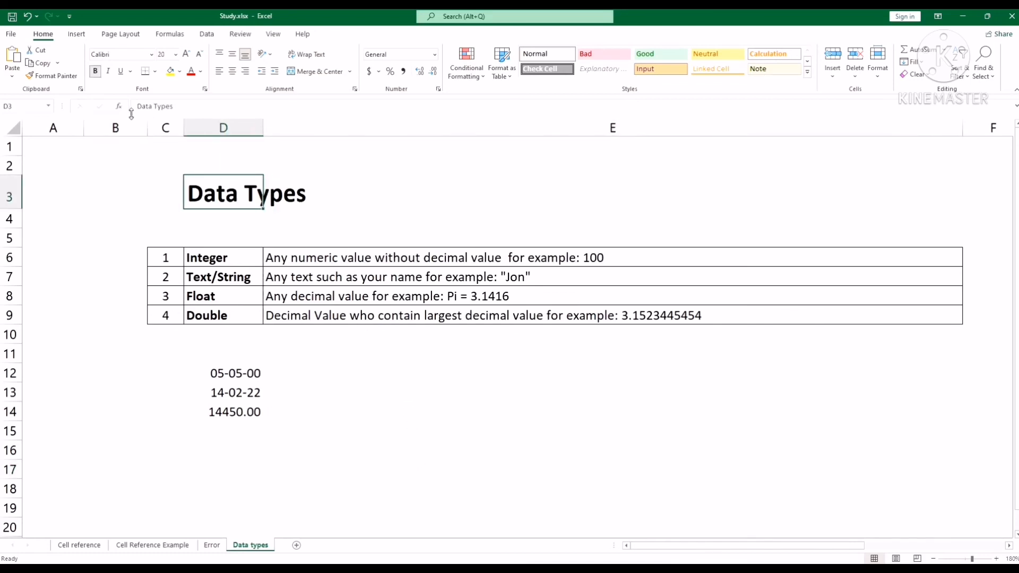